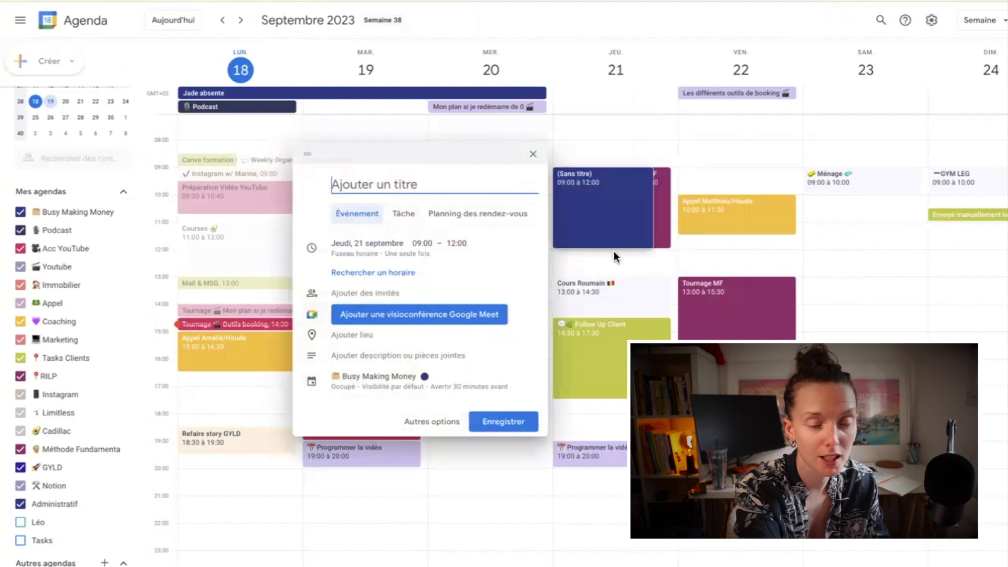
Create an appointment schedule from the Thursday 21 September 09:00–12:00 slot, titled "Appel", with 30-minute appointments.
{"action": "left_click", "coordinate": [460, 215]}
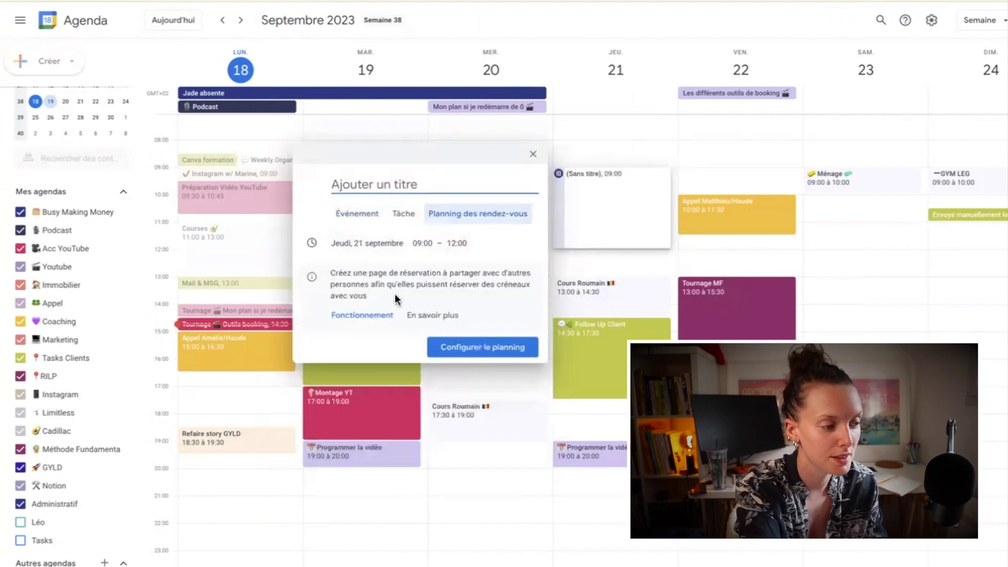
{"action": "left_click", "coordinate": [462, 347]}
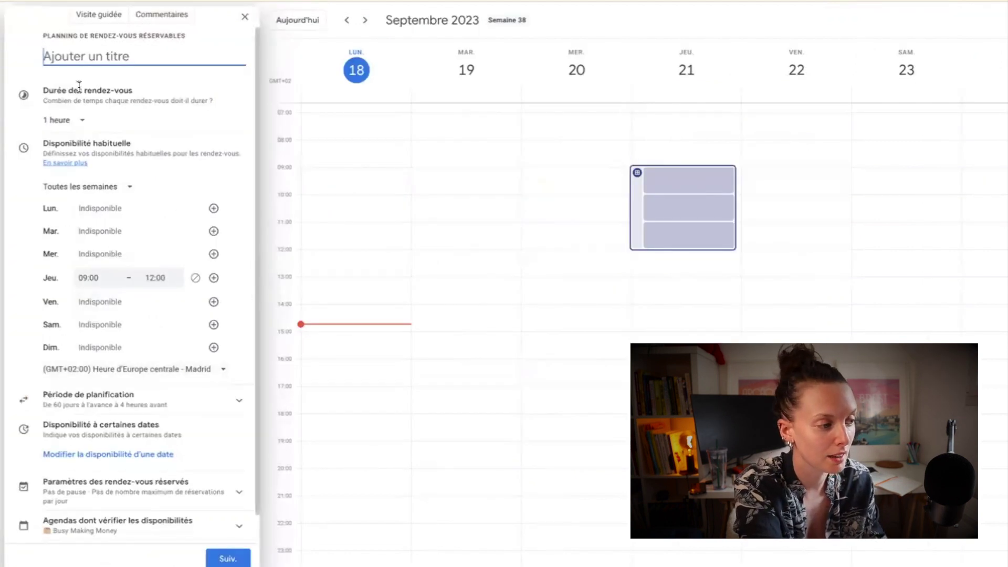
{"action": "type", "text": "Ap"}
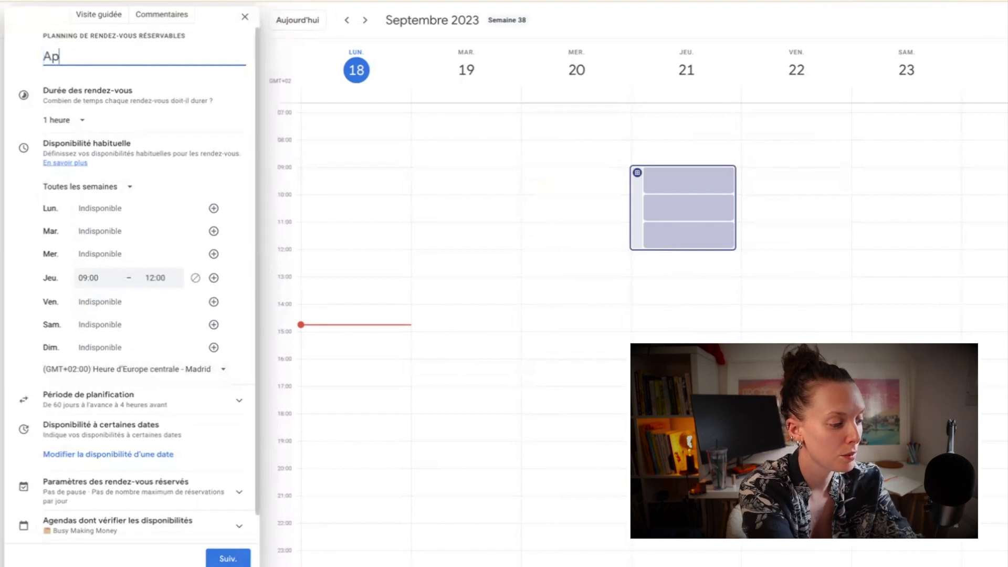
{"action": "type", "text": "pel"}
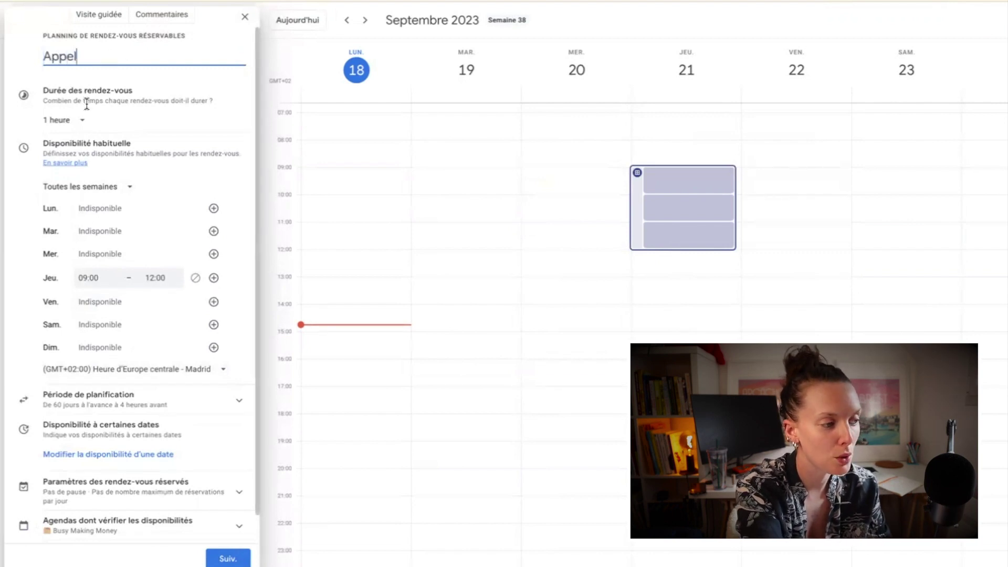
{"action": "left_click", "coordinate": [79, 120]}
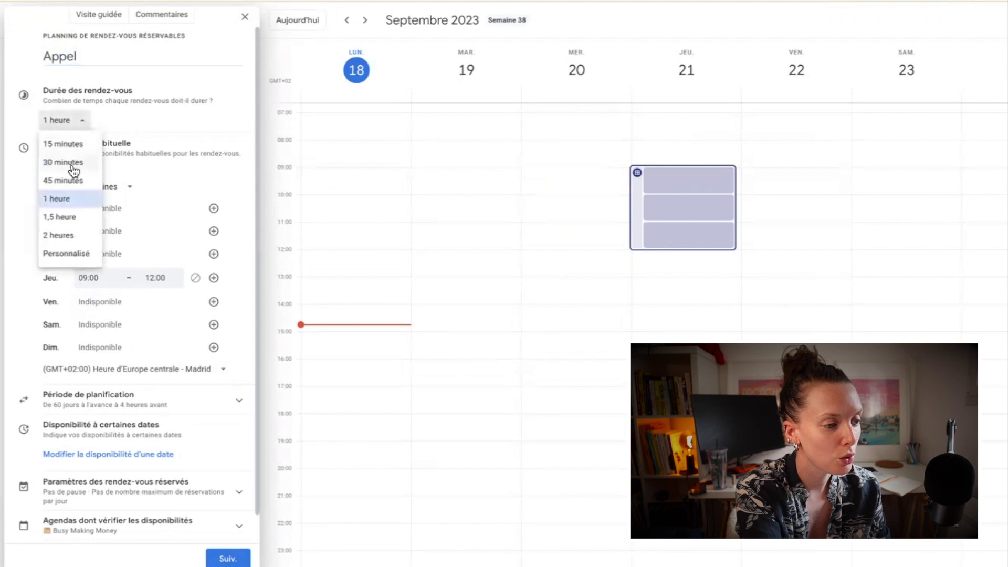
{"action": "left_click", "coordinate": [73, 163]}
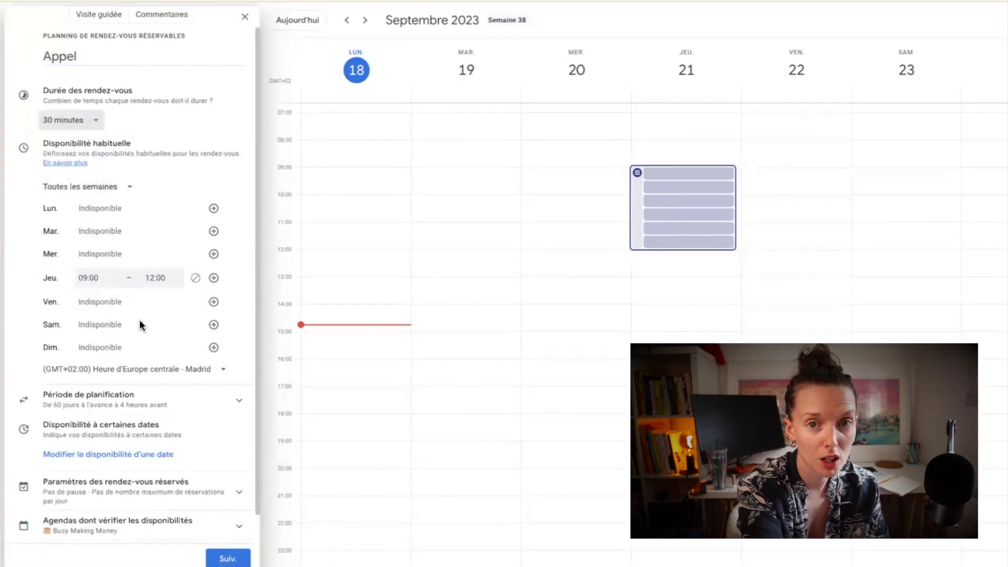
Add weekly Friday availability from 09:00 to 17:00 to the appointment schedule.
{"action": "left_click", "coordinate": [214, 301]}
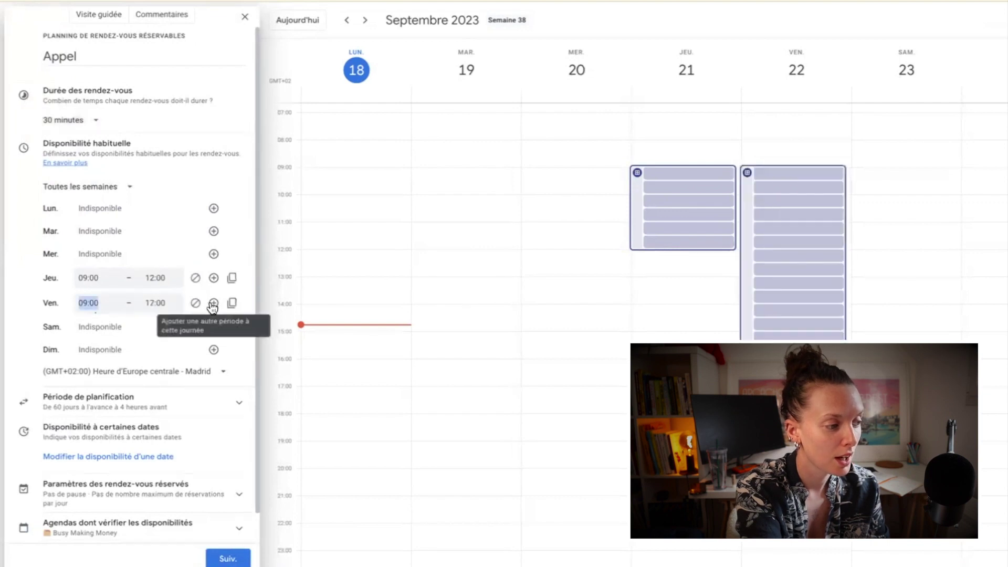
{"action": "left_click", "coordinate": [173, 303]}
{"action": "left_click", "coordinate": [97, 333]}
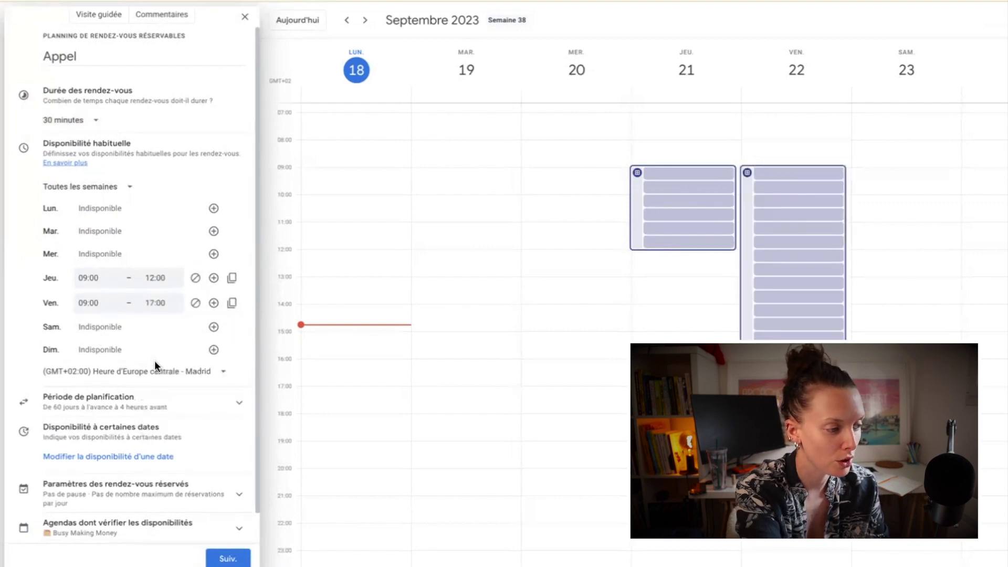
Set the maximum advance booking period in the scheduling window to 10 days.
{"action": "scroll", "coordinate": [158, 372], "scroll_direction": "down", "scroll_amount": 1}
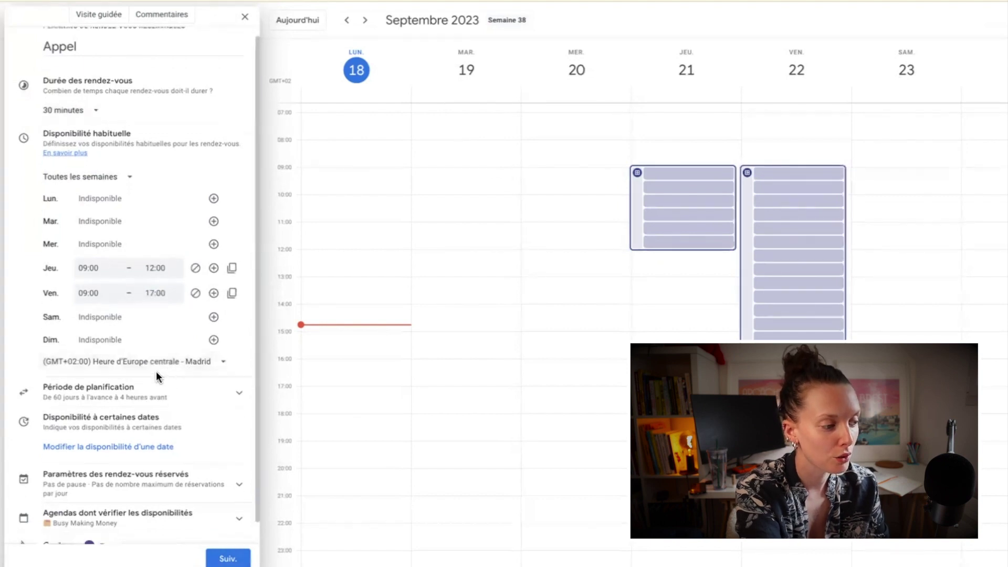
{"action": "scroll", "coordinate": [198, 362], "scroll_direction": "down", "scroll_amount": 2}
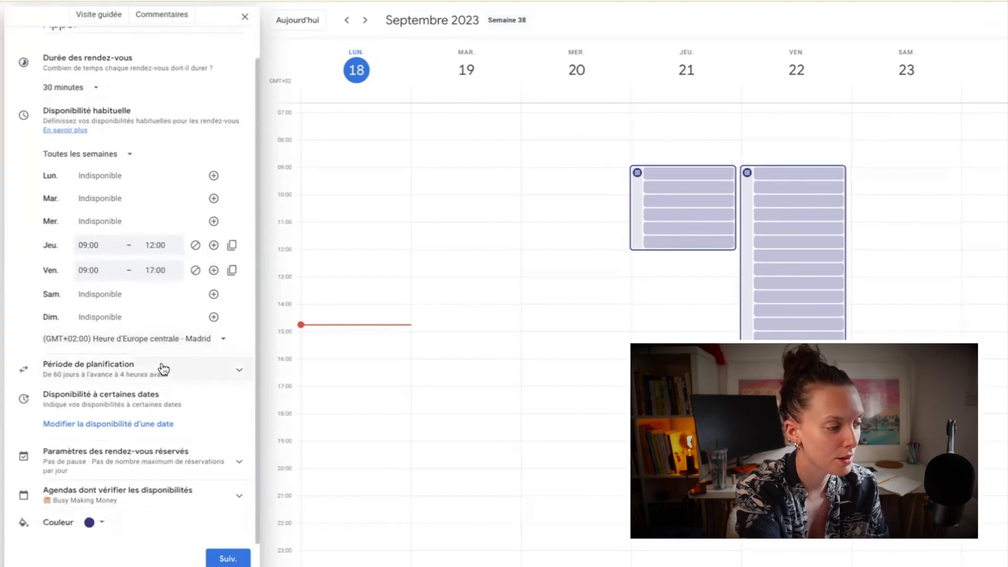
{"action": "left_click", "coordinate": [239, 369]}
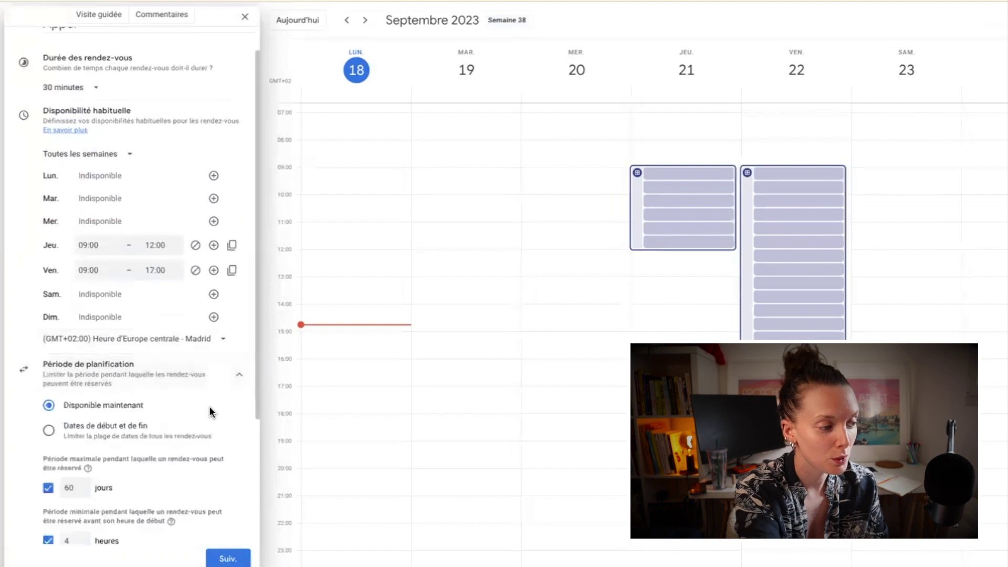
{"action": "scroll", "coordinate": [209, 412], "scroll_direction": "down", "scroll_amount": 2}
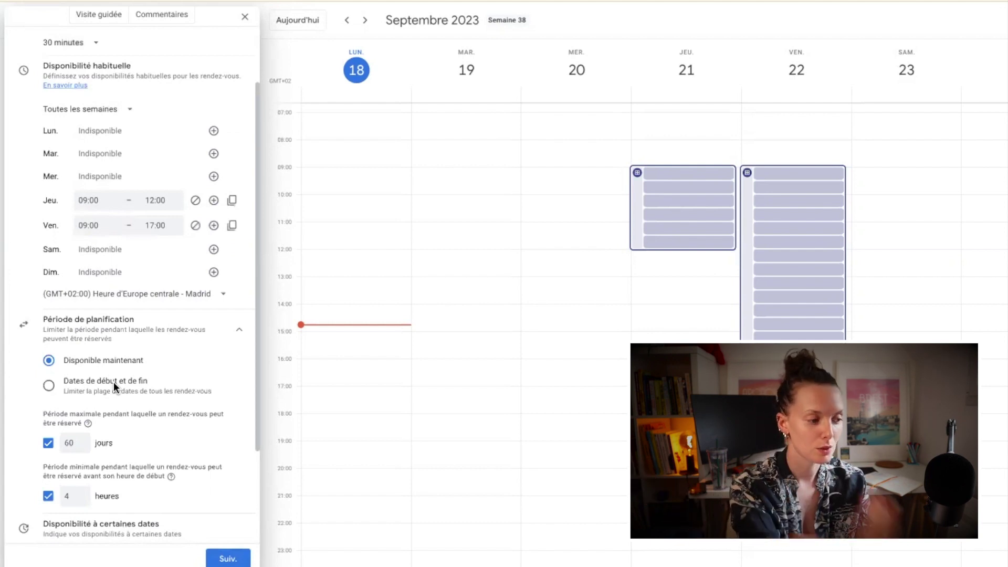
{"action": "scroll", "coordinate": [113, 382], "scroll_direction": "down", "scroll_amount": 3}
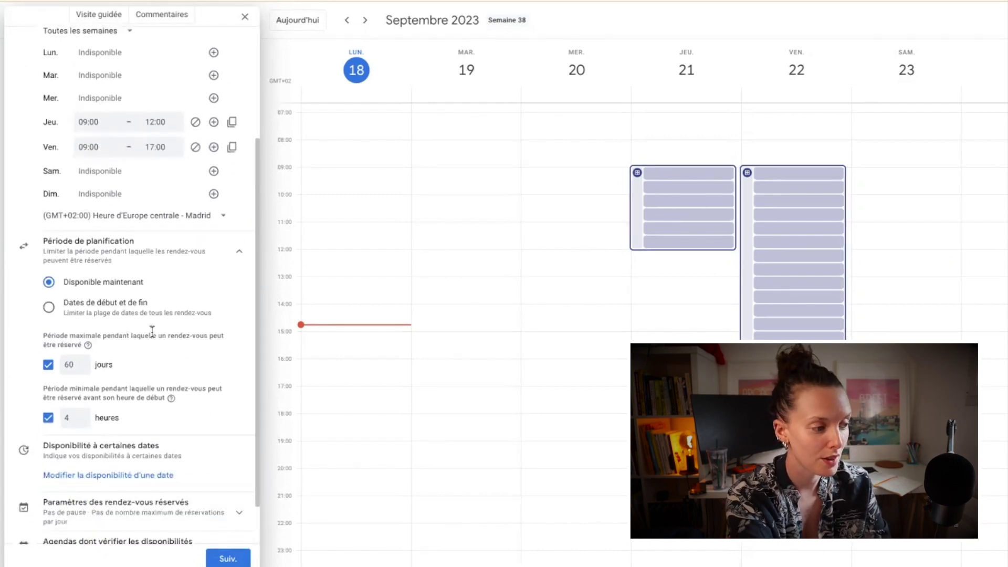
{"action": "left_click", "coordinate": [77, 361]}
{"action": "key", "text": "BackSpace"}
{"action": "key", "text": "BackSpace"}
{"action": "type", "text": "10"}
{"action": "left_click", "coordinate": [209, 348]}
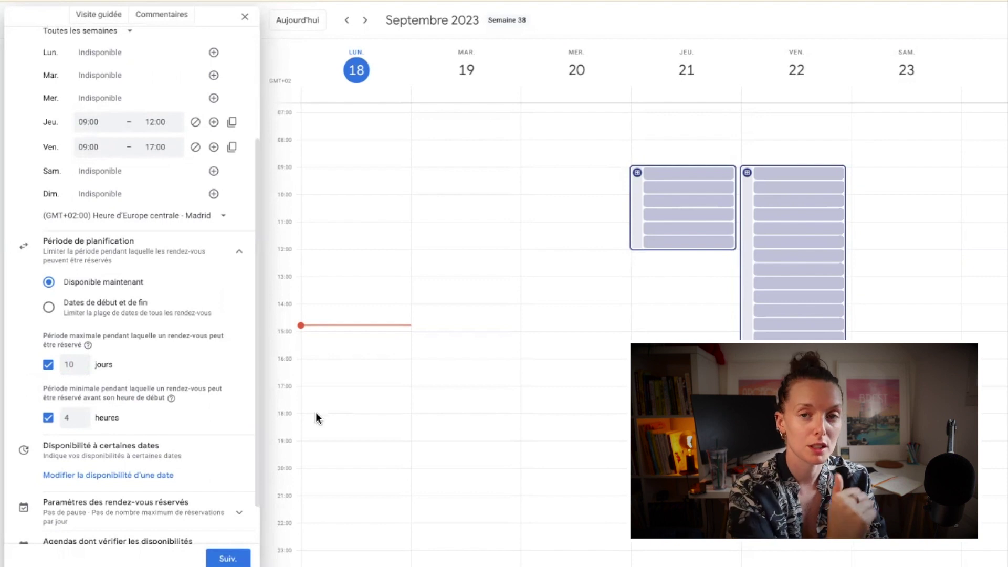
Examine the booked appointment settings and the calendars checked for availability, and review the whole availability setup.
{"action": "scroll", "coordinate": [147, 429], "scroll_direction": "down", "scroll_amount": 1}
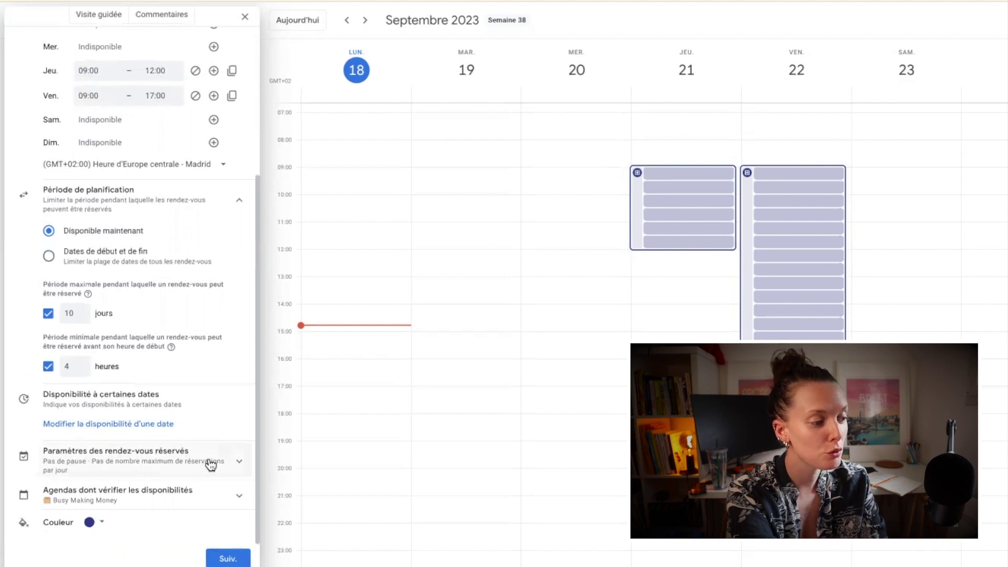
{"action": "left_click", "coordinate": [241, 463]}
{"action": "scroll", "coordinate": [241, 465], "scroll_direction": "down", "scroll_amount": 1}
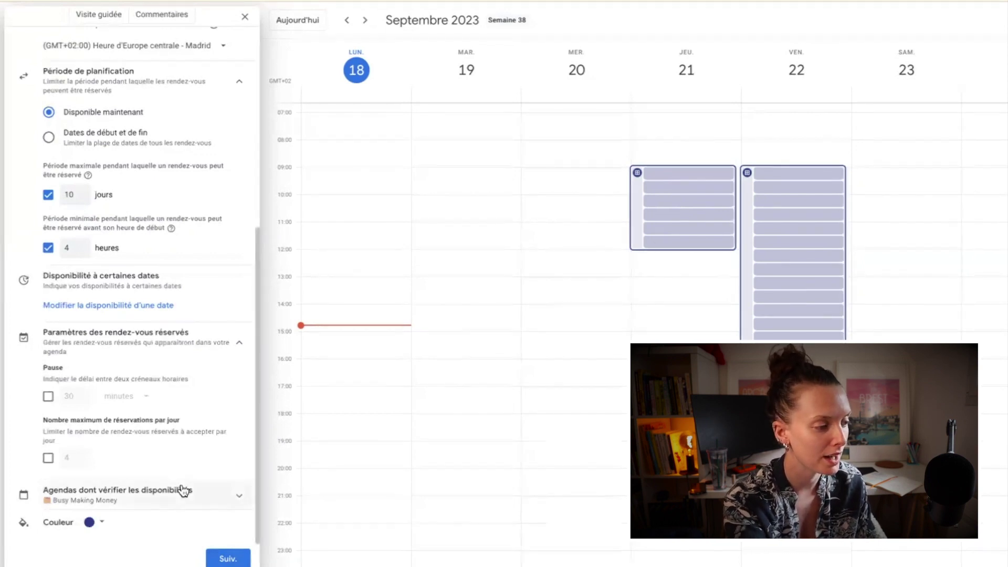
{"action": "left_click", "coordinate": [241, 498]}
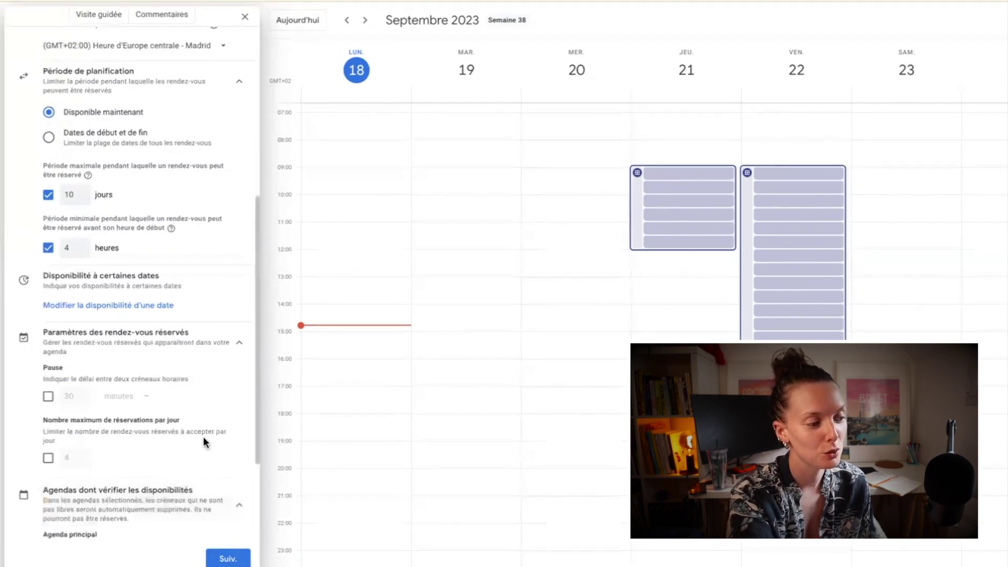
{"action": "scroll", "coordinate": [203, 434], "scroll_direction": "down", "scroll_amount": 3}
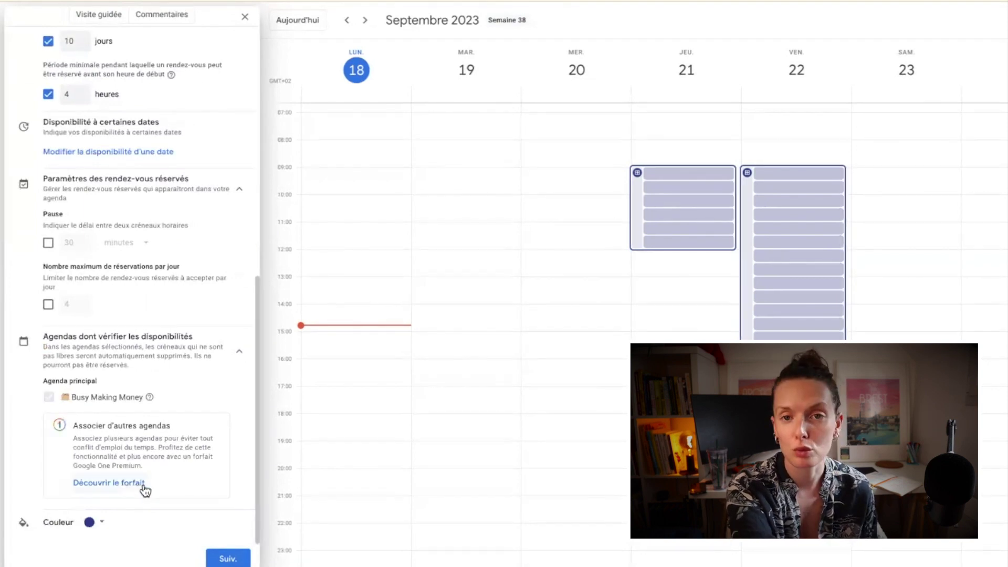
{"action": "scroll", "coordinate": [188, 457], "scroll_direction": "up", "scroll_amount": 10}
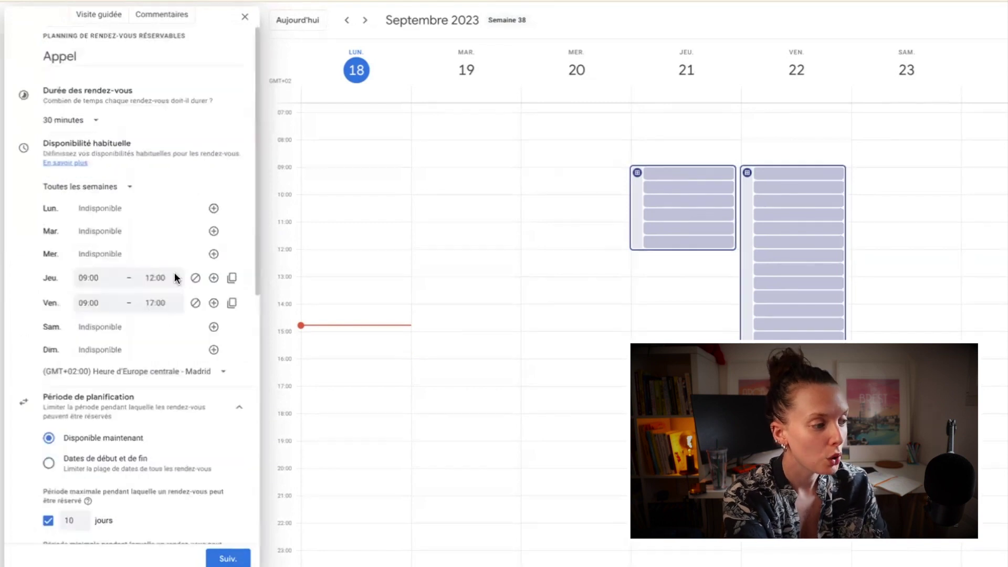
{"action": "scroll", "coordinate": [184, 443], "scroll_direction": "down", "scroll_amount": 10}
Continue to the booking page details and show the photo and name settings and the booking form fields.
{"action": "left_click", "coordinate": [219, 556]}
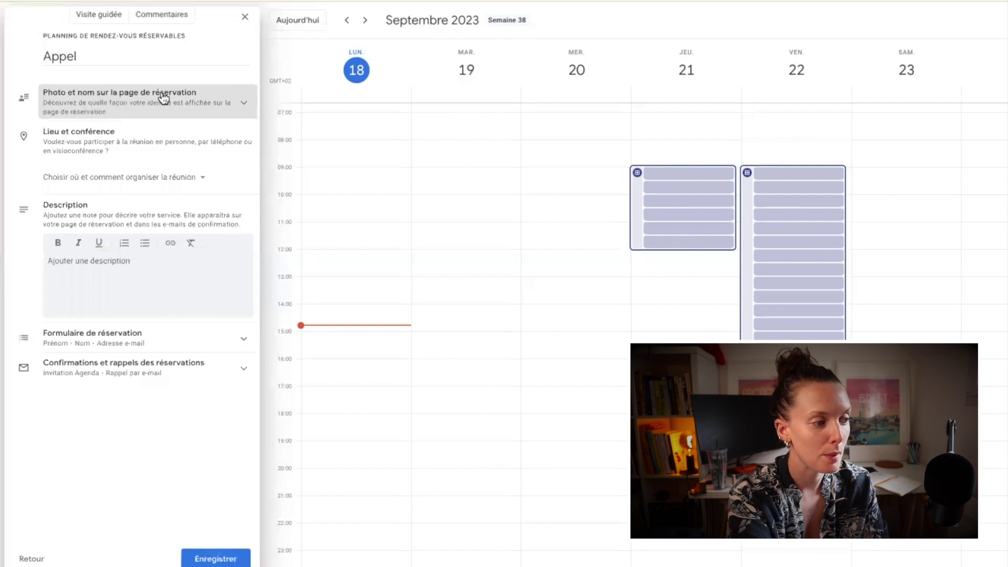
{"action": "left_click", "coordinate": [245, 105]}
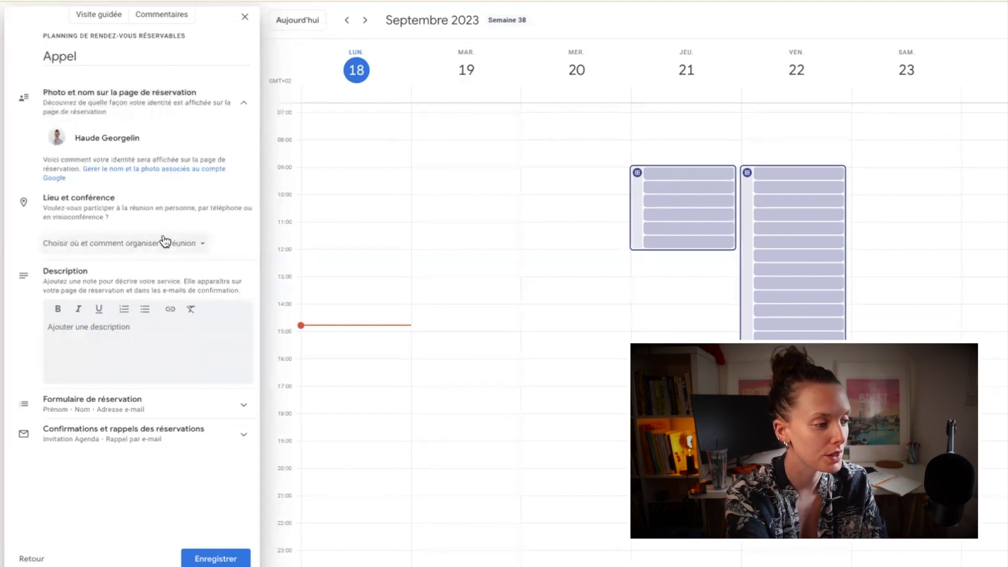
{"action": "left_click", "coordinate": [122, 330]}
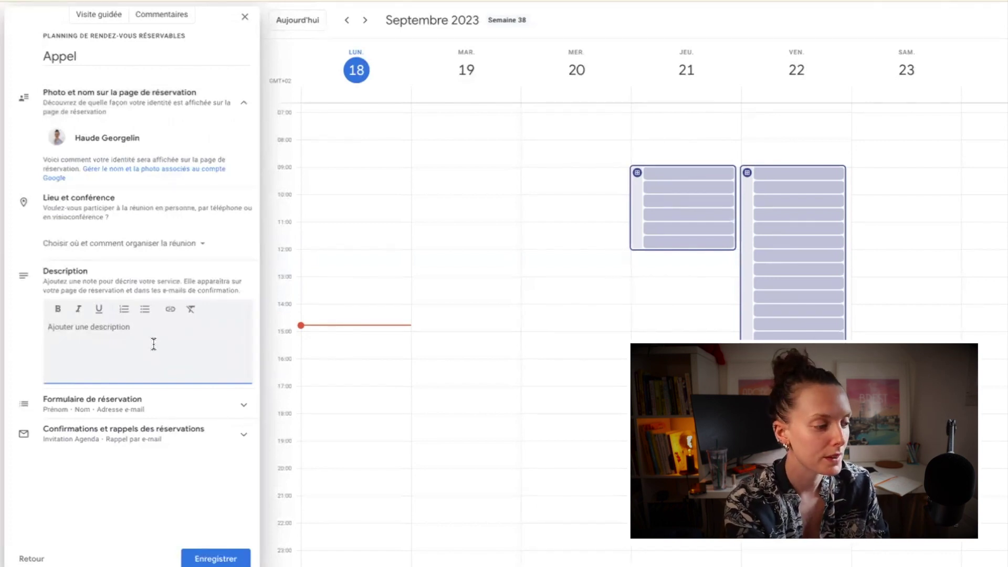
{"action": "left_click", "coordinate": [238, 416]}
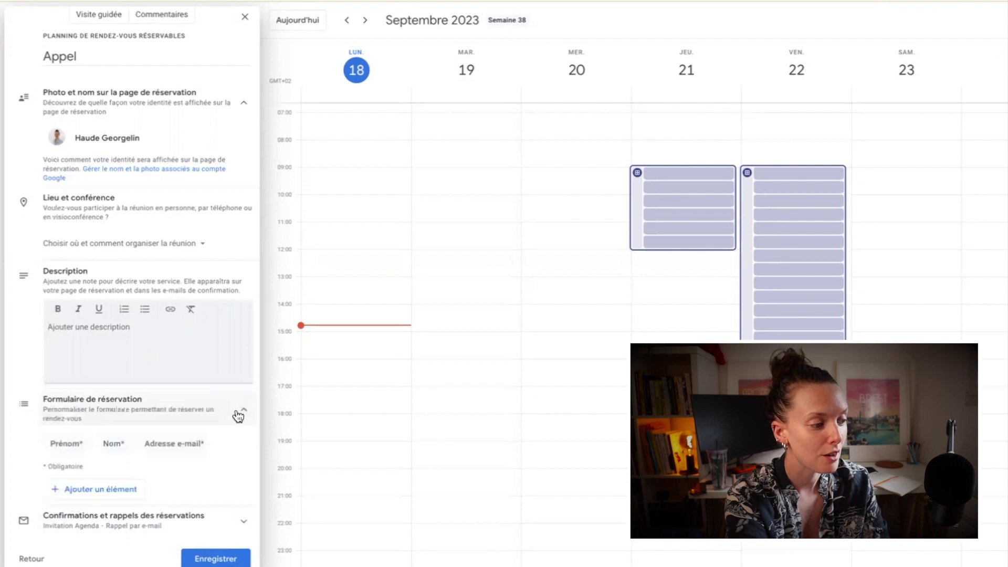
{"action": "left_click", "coordinate": [105, 488]}
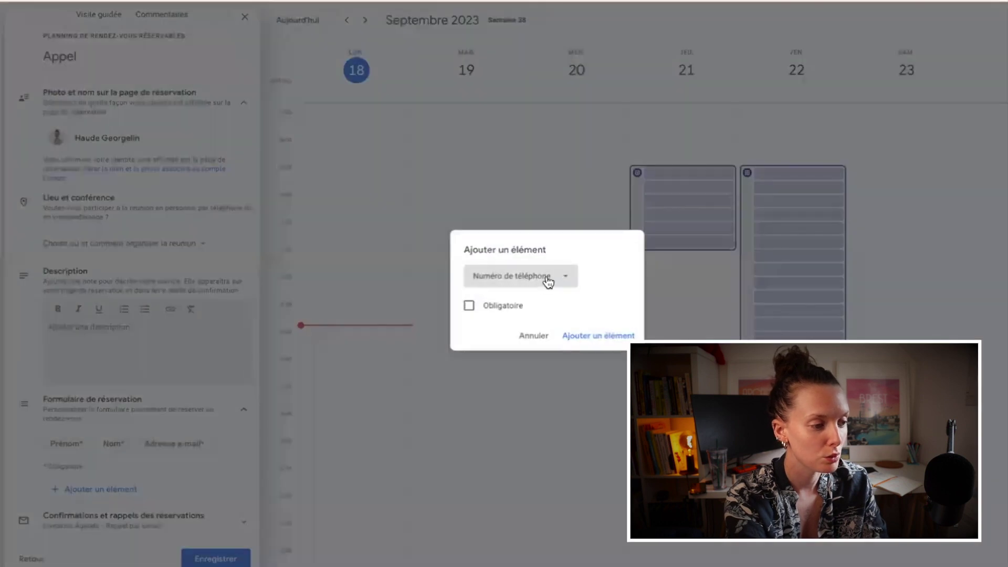
{"action": "left_click", "coordinate": [547, 283]}
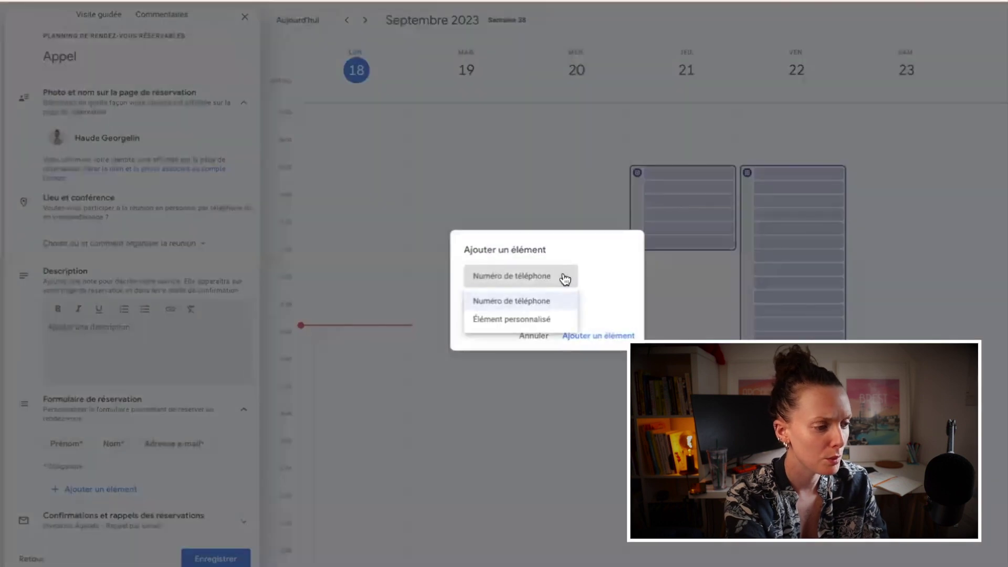
{"action": "left_click", "coordinate": [523, 320]}
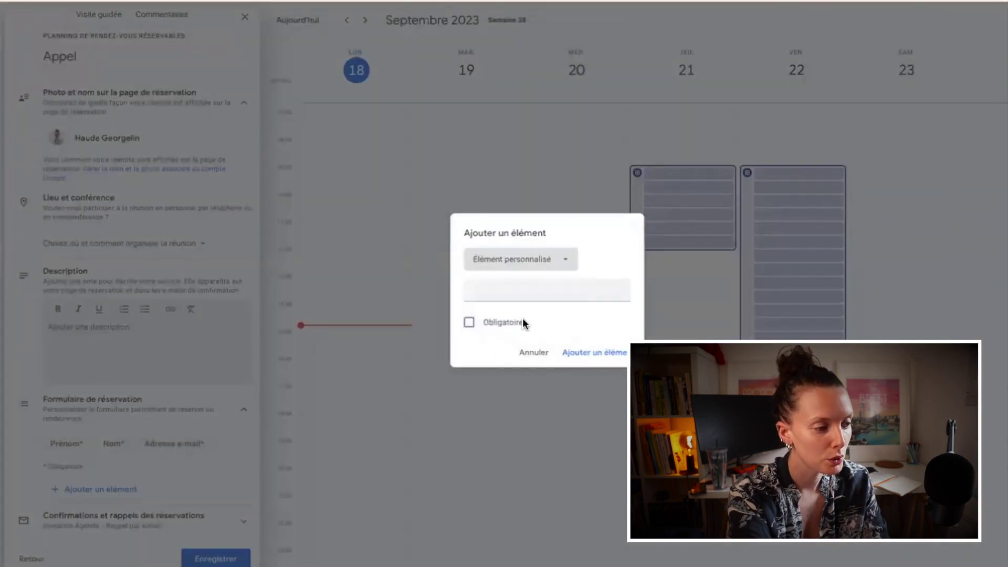
{"action": "left_click", "coordinate": [506, 286]}
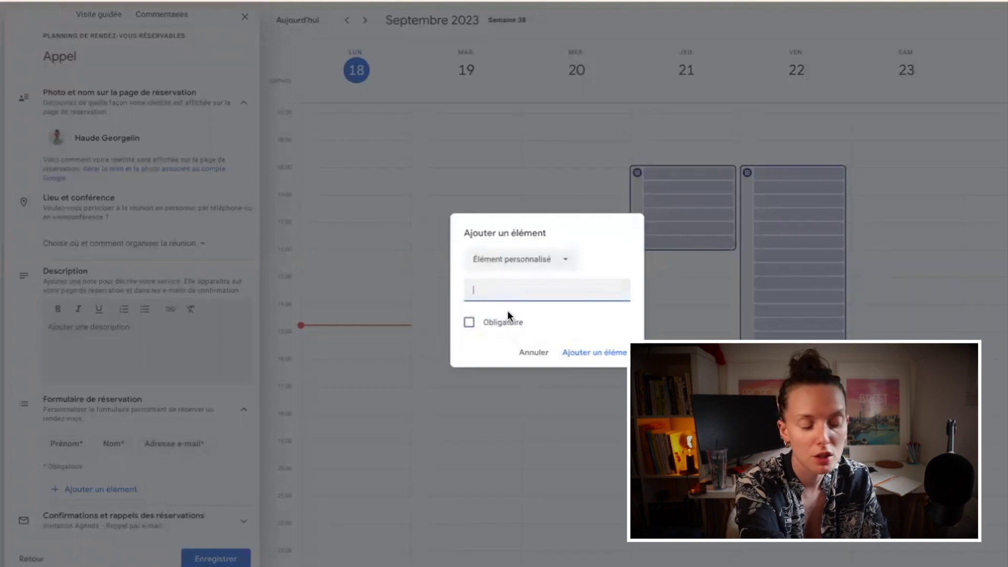
{"action": "left_click", "coordinate": [533, 351]}
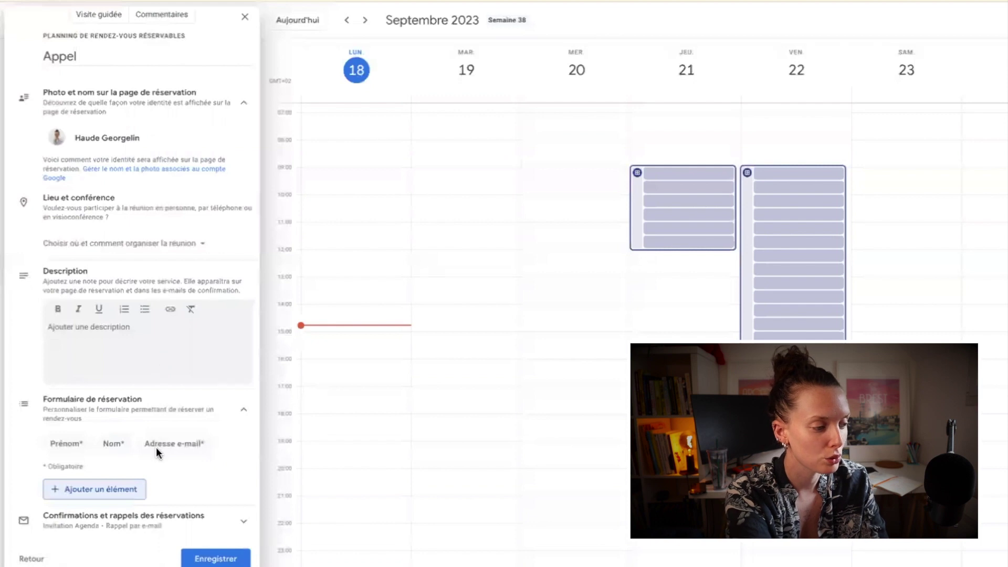
Examine the booking confirmation and reminder options, and review the rest of the booking page details.
{"action": "left_click", "coordinate": [225, 527]}
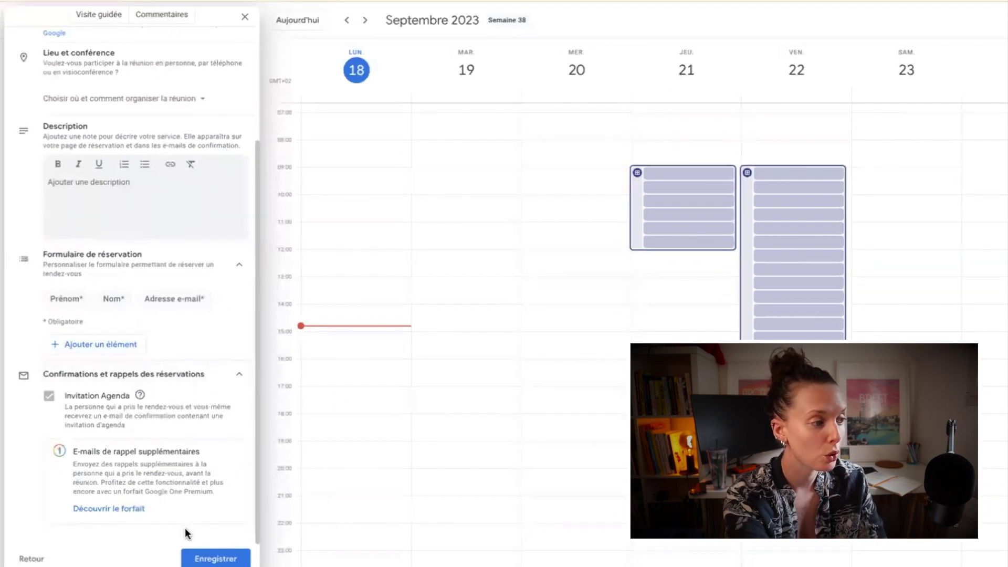
{"action": "scroll", "coordinate": [184, 527], "scroll_direction": "up", "scroll_amount": 3}
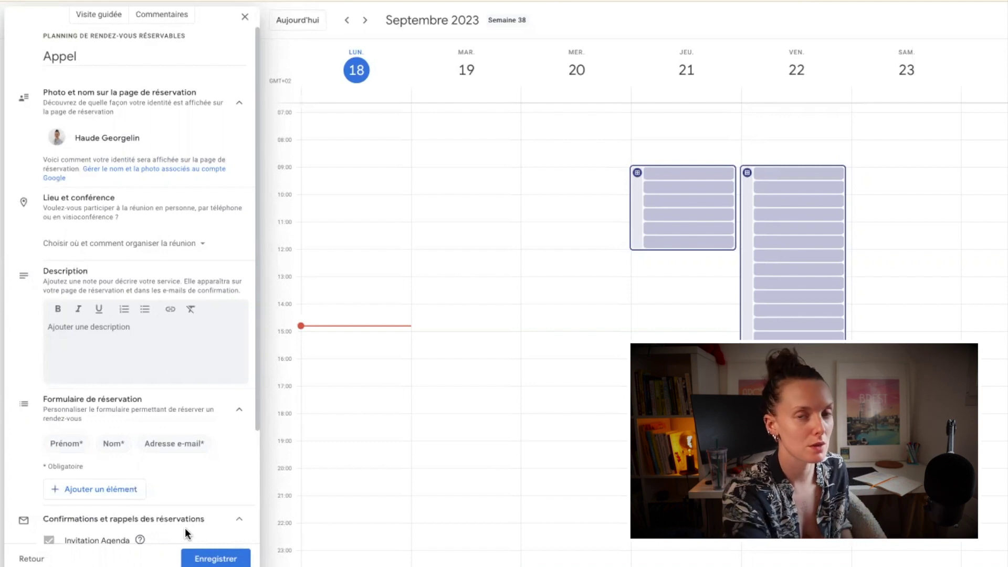
{"action": "scroll", "coordinate": [184, 528], "scroll_direction": "down", "scroll_amount": 3}
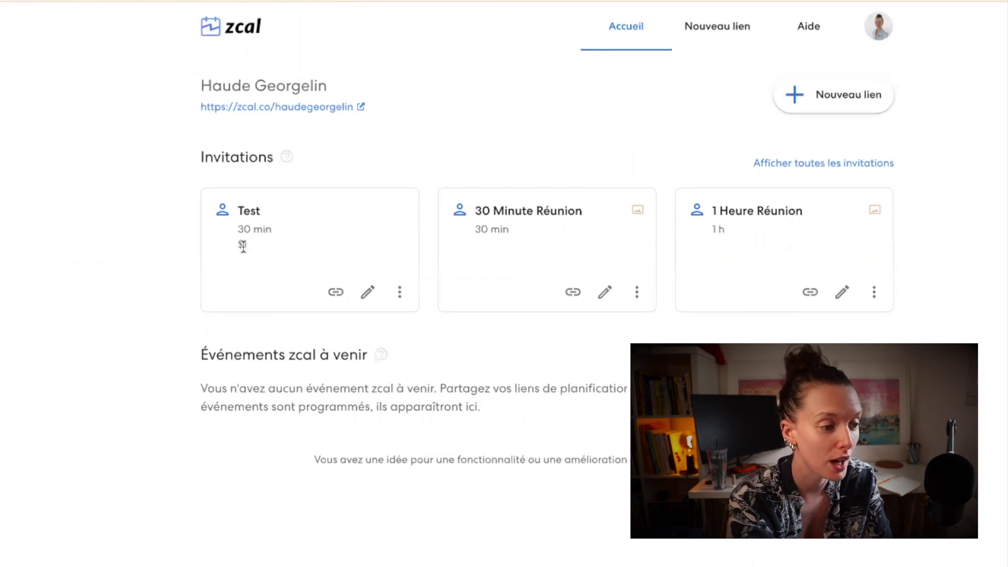
In zcal, examine the personalised invitation form for the "Test" invitation, and close it without filling it in.
{"action": "left_click", "coordinate": [399, 292]}
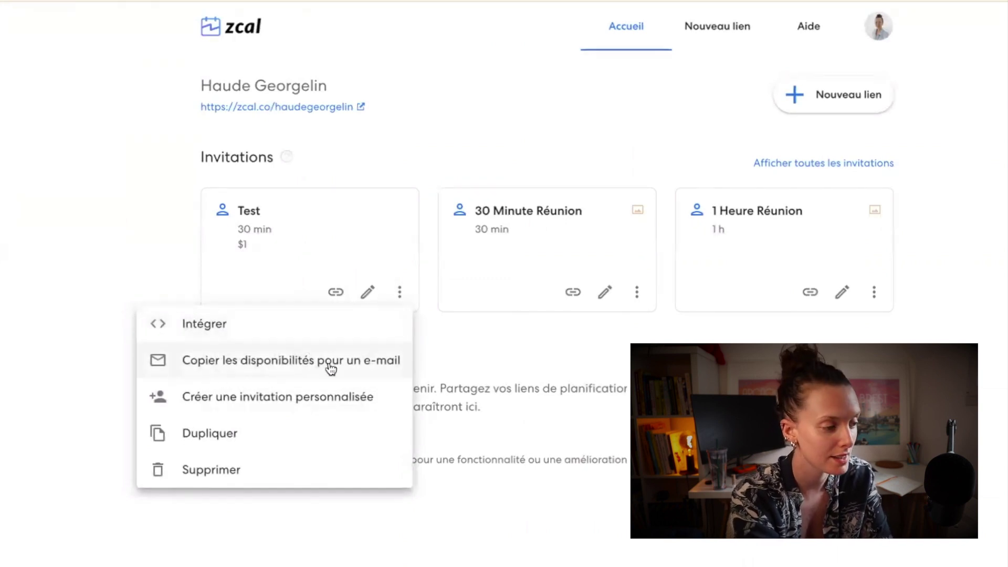
{"action": "left_click", "coordinate": [298, 411]}
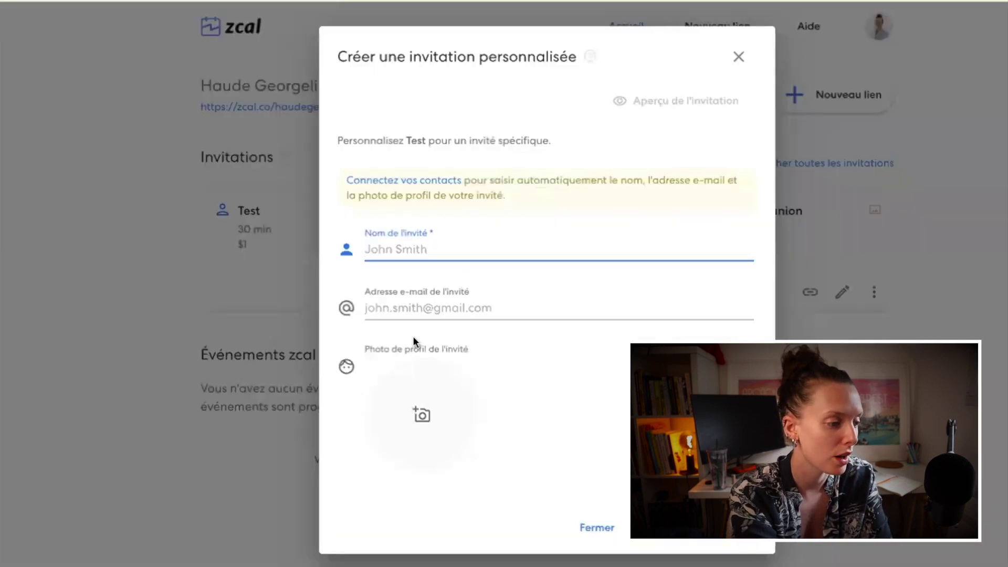
{"action": "scroll", "coordinate": [526, 414], "scroll_direction": "down", "scroll_amount": 1}
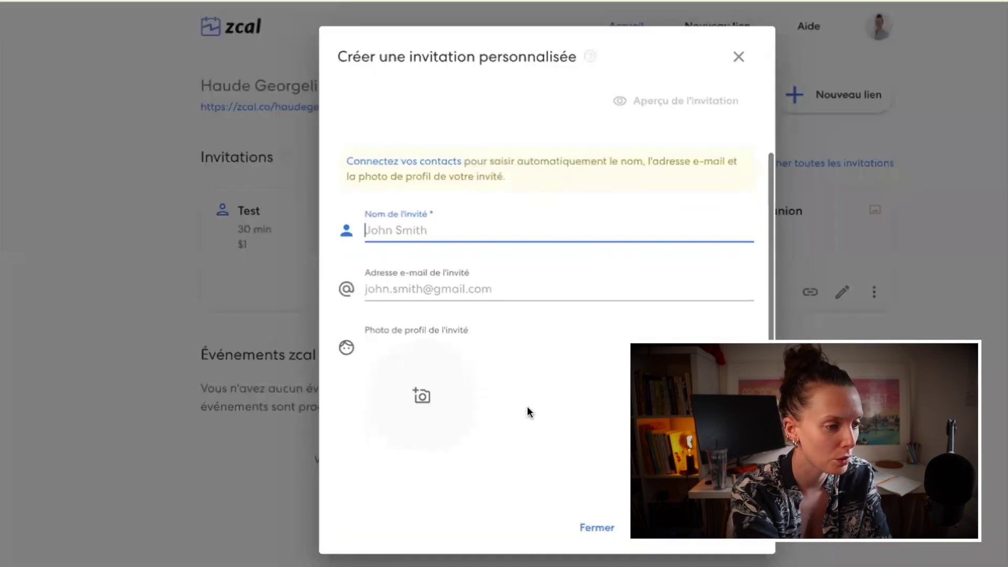
{"action": "left_click", "coordinate": [738, 58]}
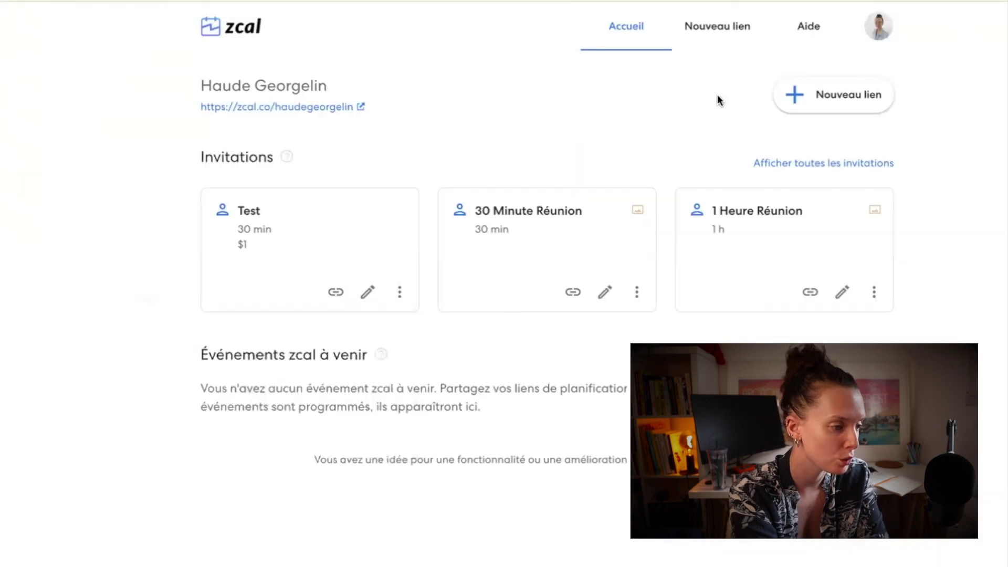
Start a new poll (Sondage) from the link types and give it the title "evjf".
{"action": "left_click", "coordinate": [637, 292]}
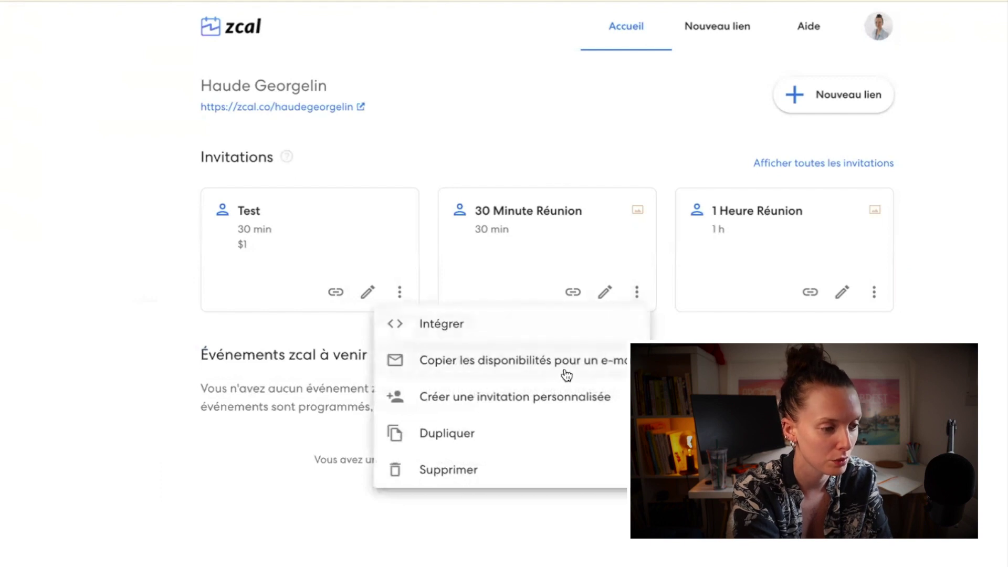
{"action": "left_click", "coordinate": [839, 103]}
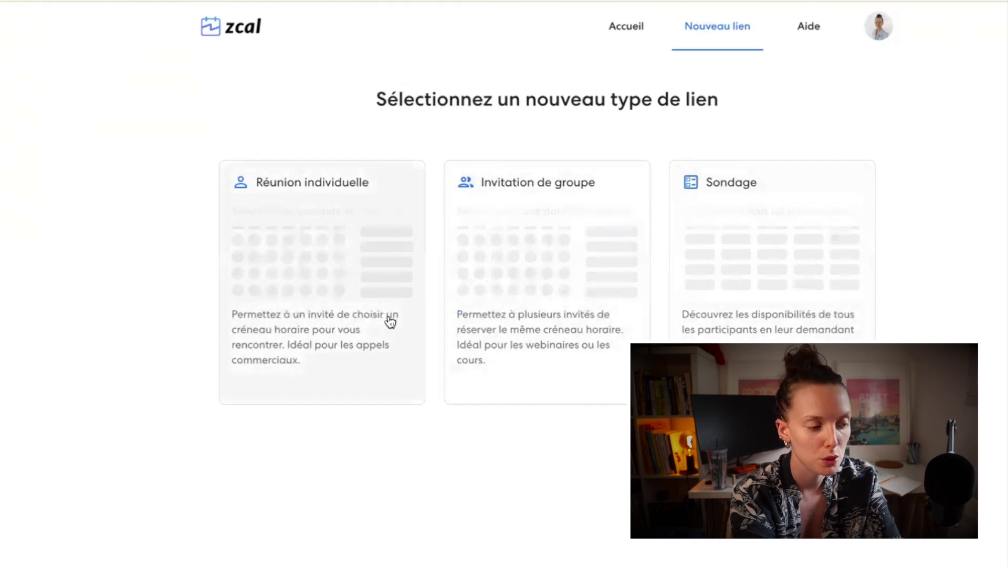
{"action": "left_click", "coordinate": [792, 327]}
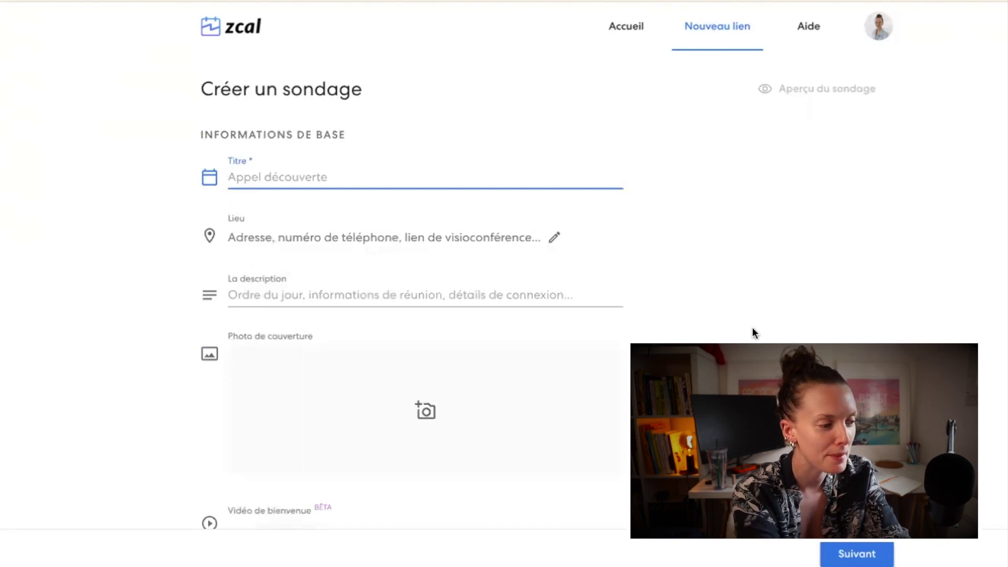
{"action": "left_click", "coordinate": [336, 179]}
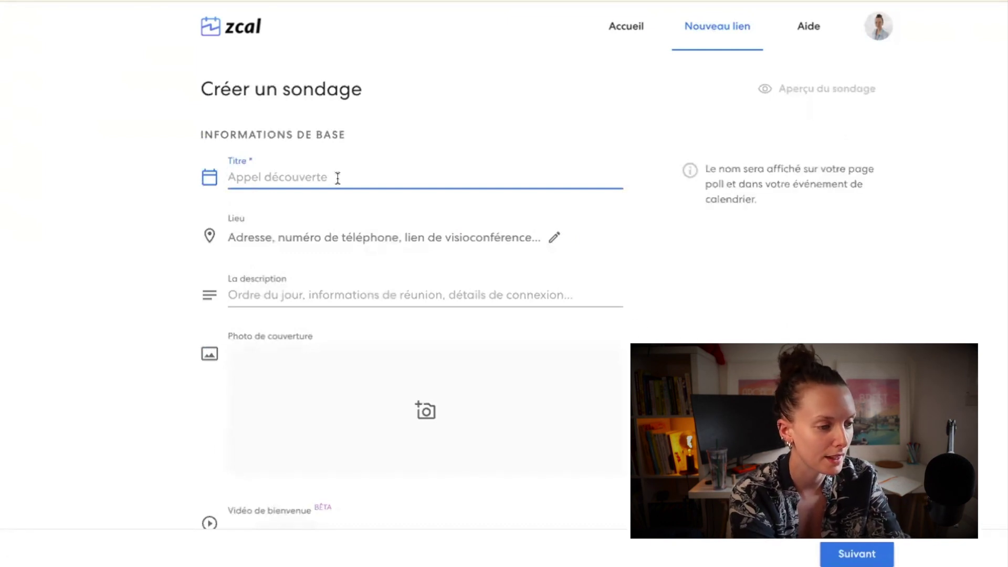
{"action": "type", "text": "evg"}
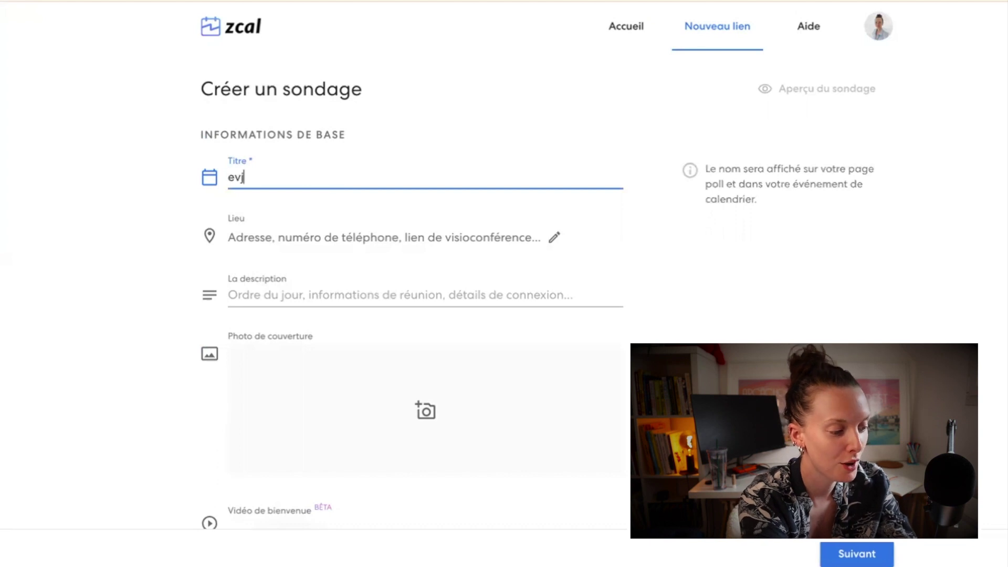
{"action": "key", "text": "BackSpace"}
{"action": "type", "text": "jf"}
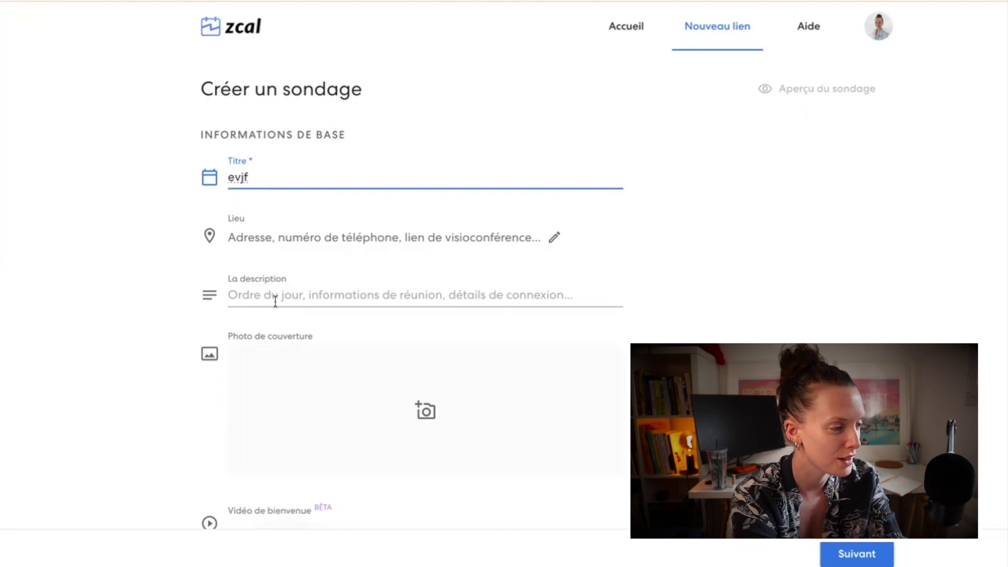
Continue to the poll's availability and offer the 19 Sept time slots from 08:00 through 10:00.
{"action": "scroll", "coordinate": [317, 328], "scroll_direction": "down", "scroll_amount": 3}
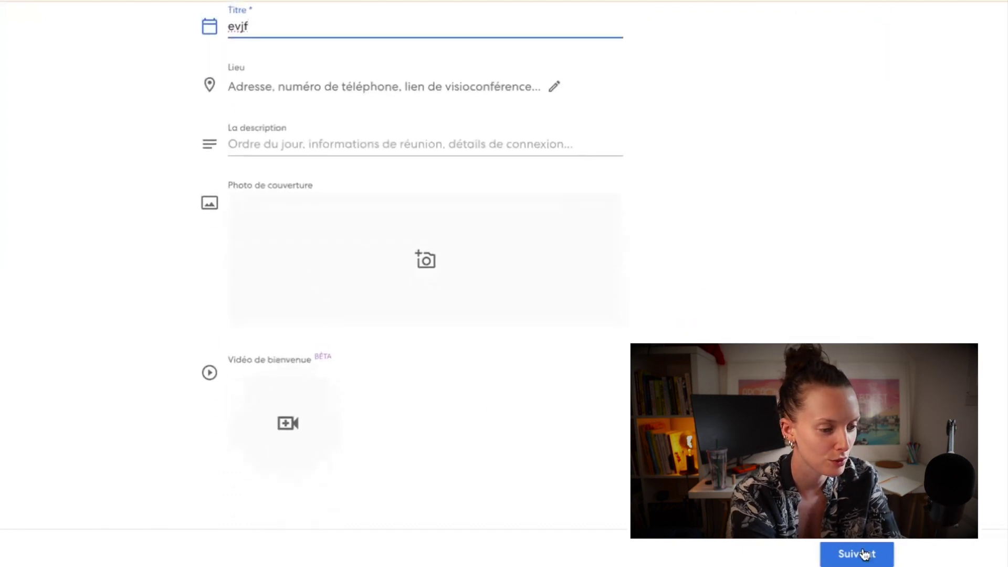
{"action": "left_click", "coordinate": [622, 417]}
{"action": "scroll", "coordinate": [621, 416], "scroll_direction": "down", "scroll_amount": 5}
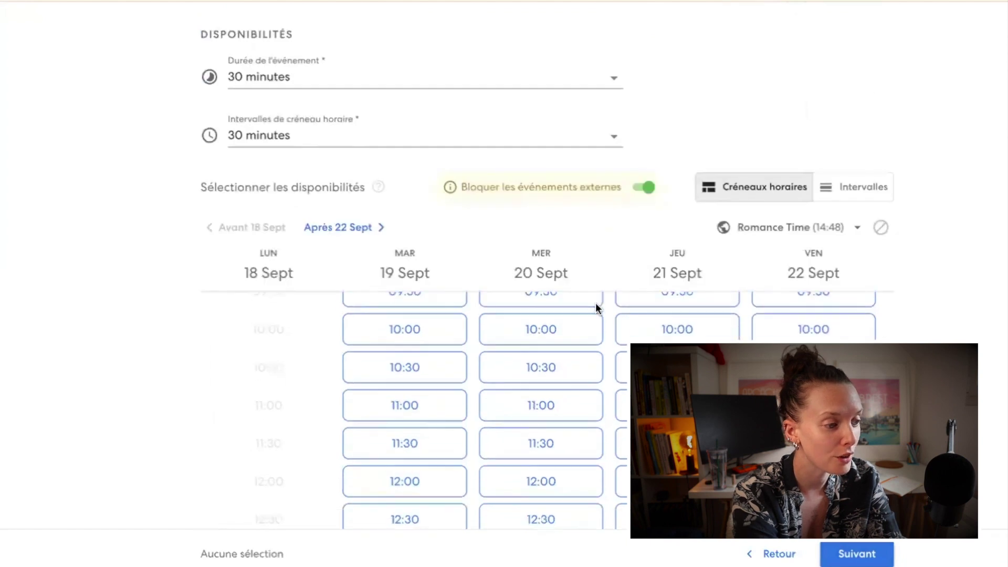
{"action": "scroll", "coordinate": [408, 364], "scroll_direction": "up", "scroll_amount": 2}
{"action": "scroll", "coordinate": [408, 367], "scroll_direction": "up", "scroll_amount": 2}
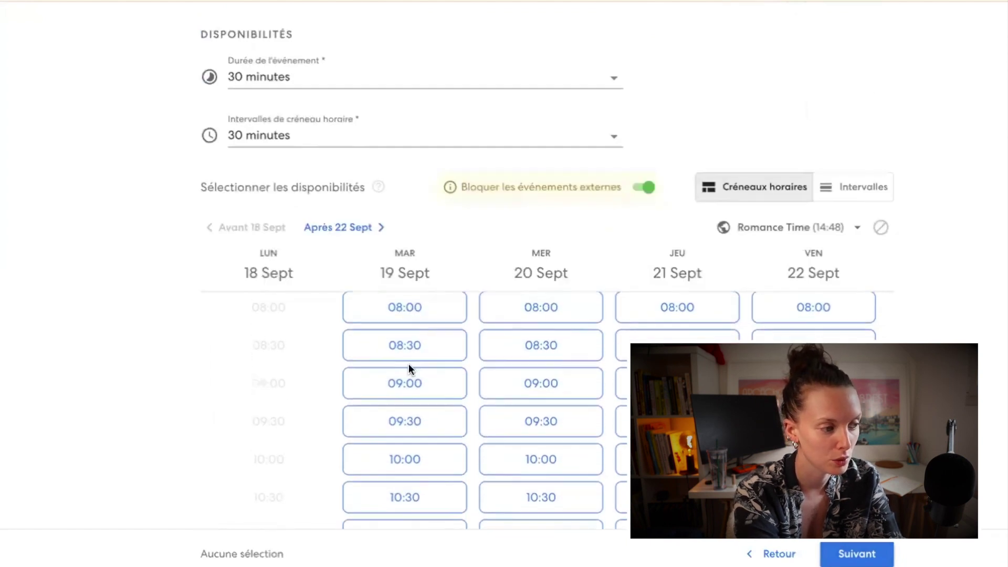
{"action": "scroll", "coordinate": [960, 228], "scroll_direction": "down", "scroll_amount": 2}
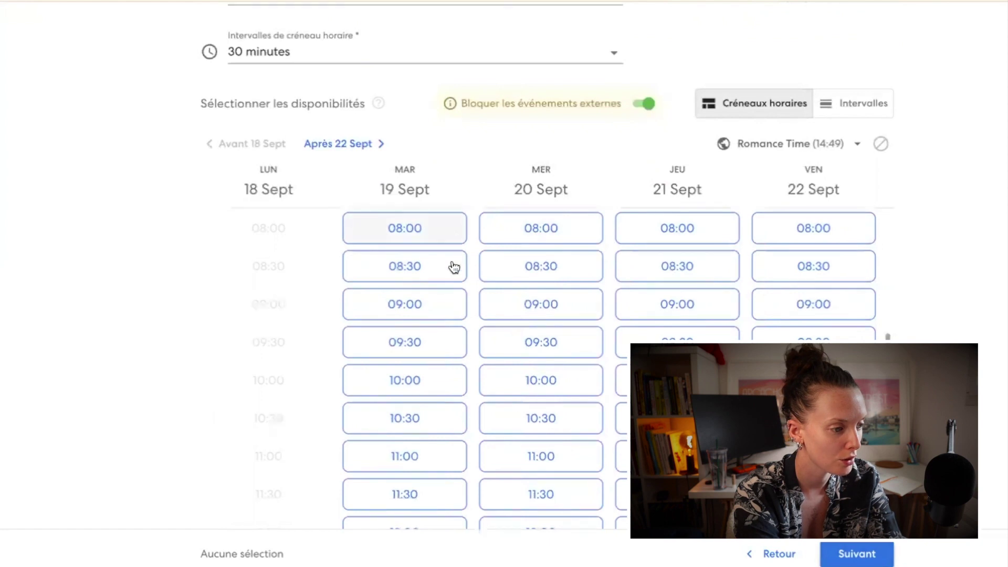
{"action": "left_click_drag", "start_coordinate": [452, 275], "coordinate": [452, 320]}
{"action": "left_click", "coordinate": [452, 349]}
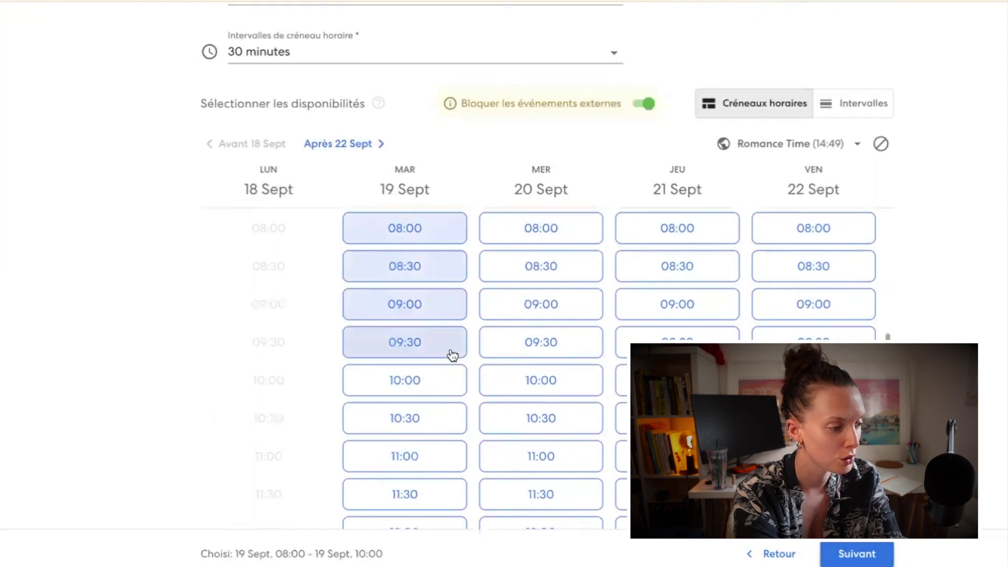
{"action": "left_click", "coordinate": [450, 388]}
Offer the 20 Sept time slots from 08:00 through 10:00 in the poll as well.
{"action": "left_click", "coordinate": [589, 232]}
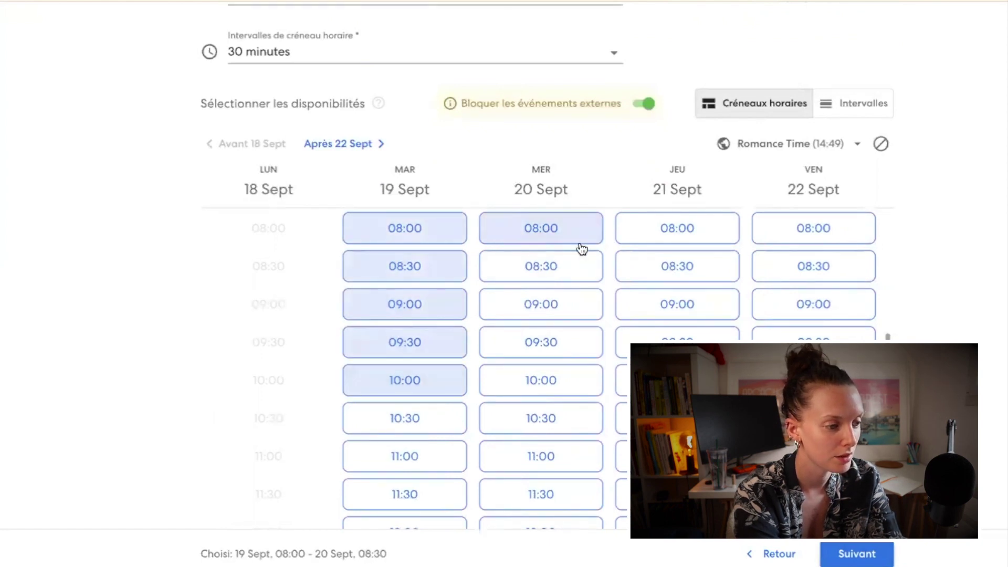
{"action": "left_click", "coordinate": [576, 262]}
{"action": "left_click", "coordinate": [578, 307]}
{"action": "left_click", "coordinate": [580, 352]}
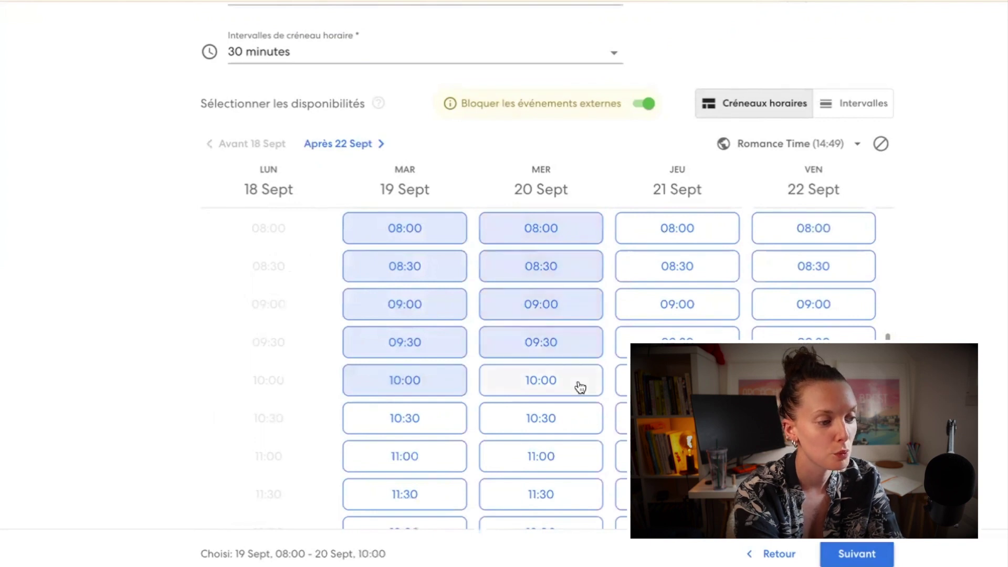
{"action": "left_click", "coordinate": [580, 387]}
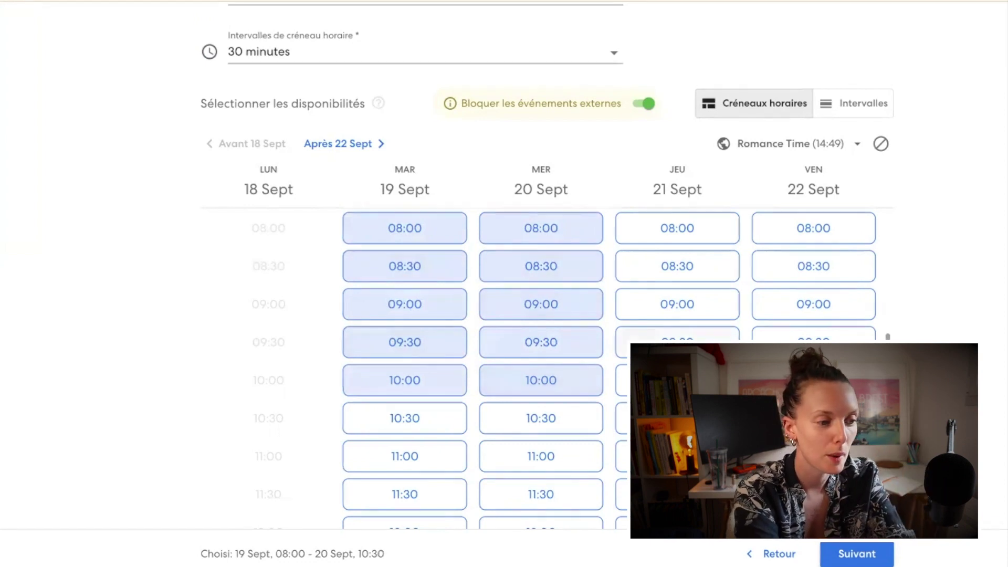
Create the poll with its display options left as they are, and copy the poll link.
{"action": "scroll", "coordinate": [546, 367], "scroll_direction": "down", "scroll_amount": 2}
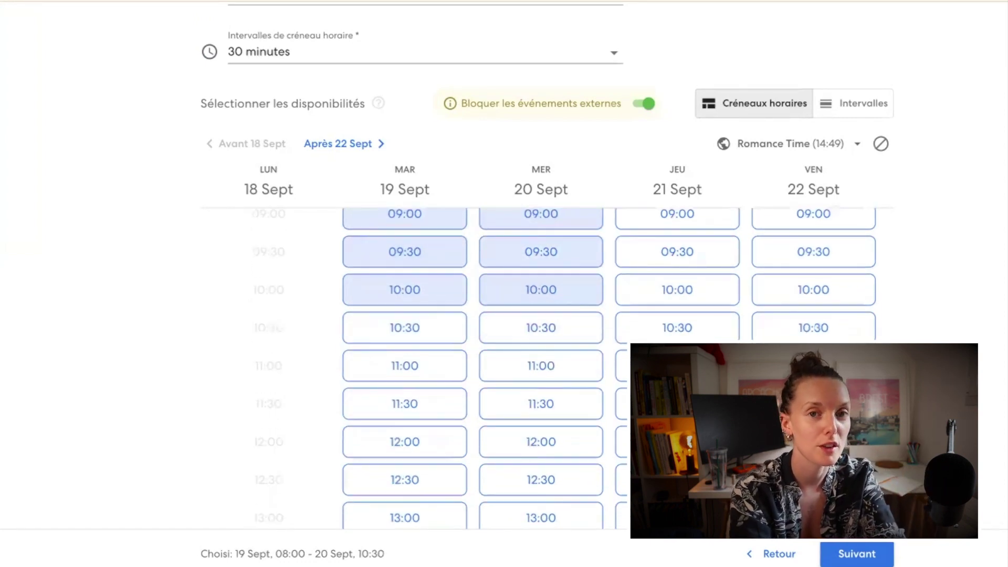
{"action": "scroll", "coordinate": [546, 367], "scroll_direction": "up", "scroll_amount": 12}
{"action": "scroll", "coordinate": [546, 368], "scroll_direction": "down", "scroll_amount": 10}
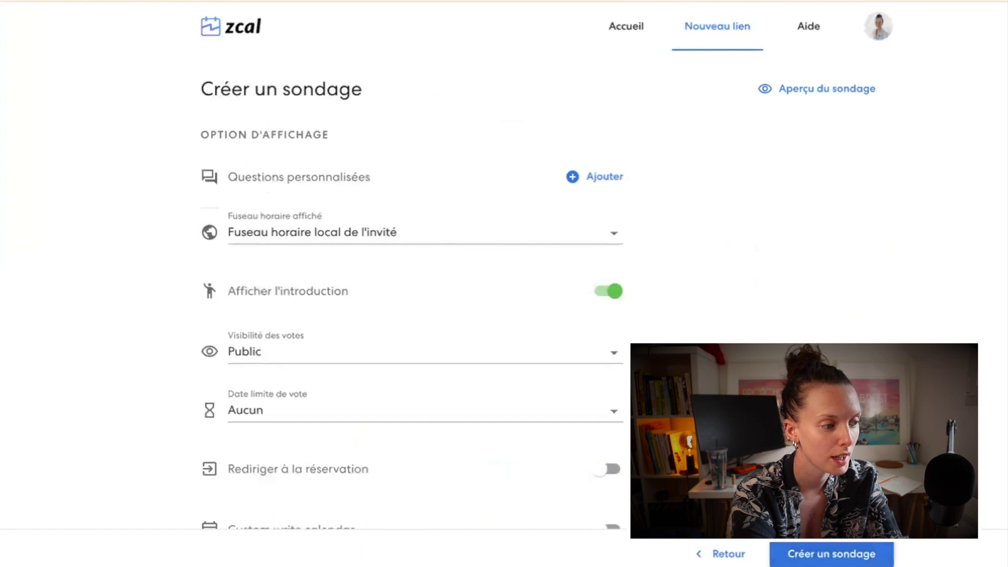
{"action": "scroll", "coordinate": [675, 330], "scroll_direction": "down", "scroll_amount": 1}
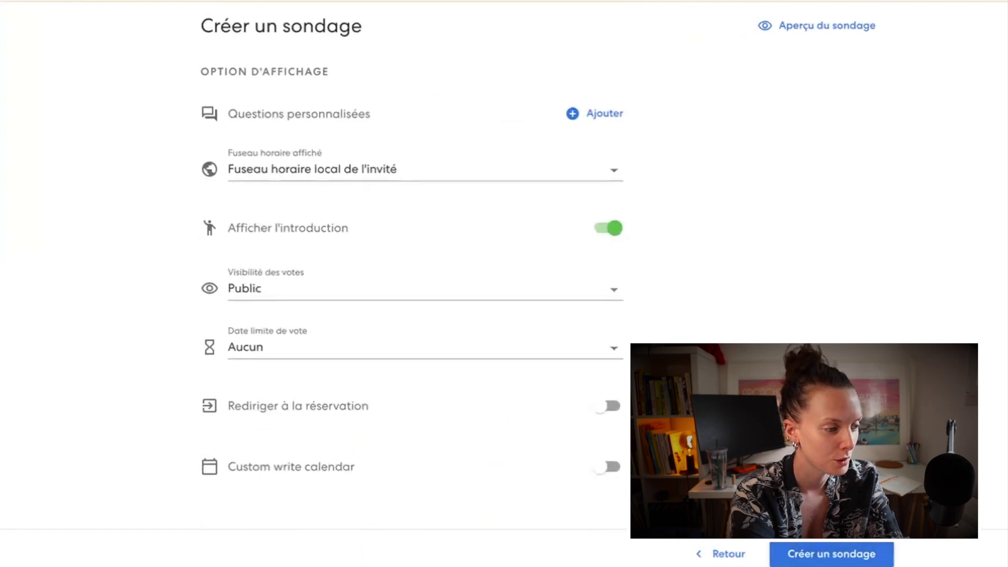
{"action": "left_click", "coordinate": [821, 554]}
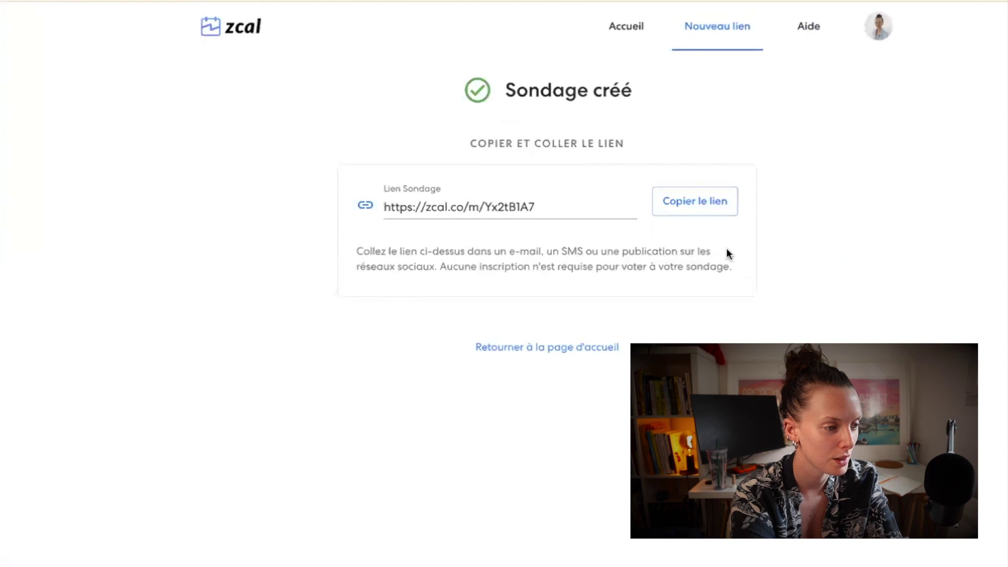
{"action": "left_click", "coordinate": [693, 204]}
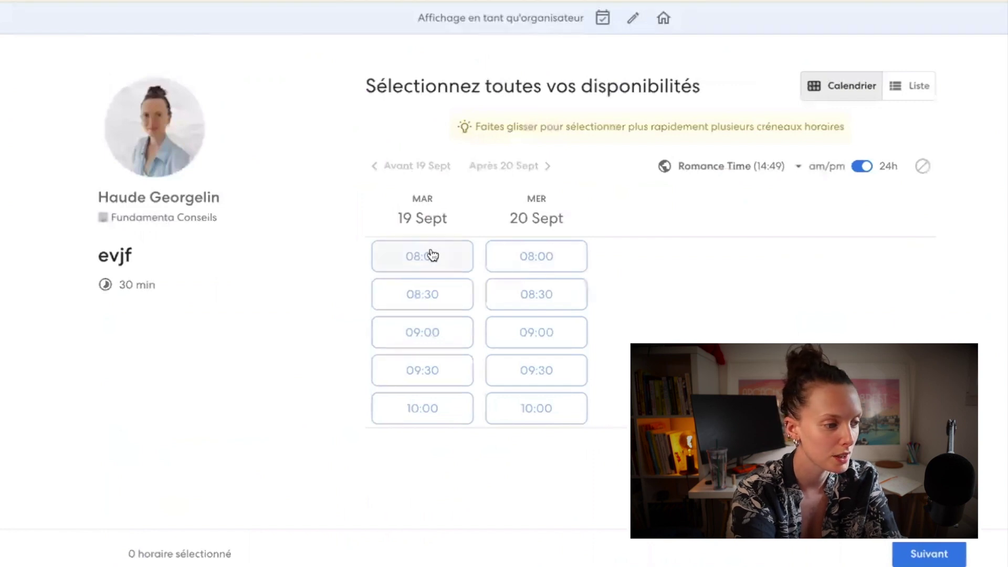
On the poll page, vote for 19 Sept at 08:00 and 08:30 and 20 Sept at 09:00 and 09:30, and submit.
{"action": "left_click", "coordinate": [440, 266]}
{"action": "left_click", "coordinate": [452, 302]}
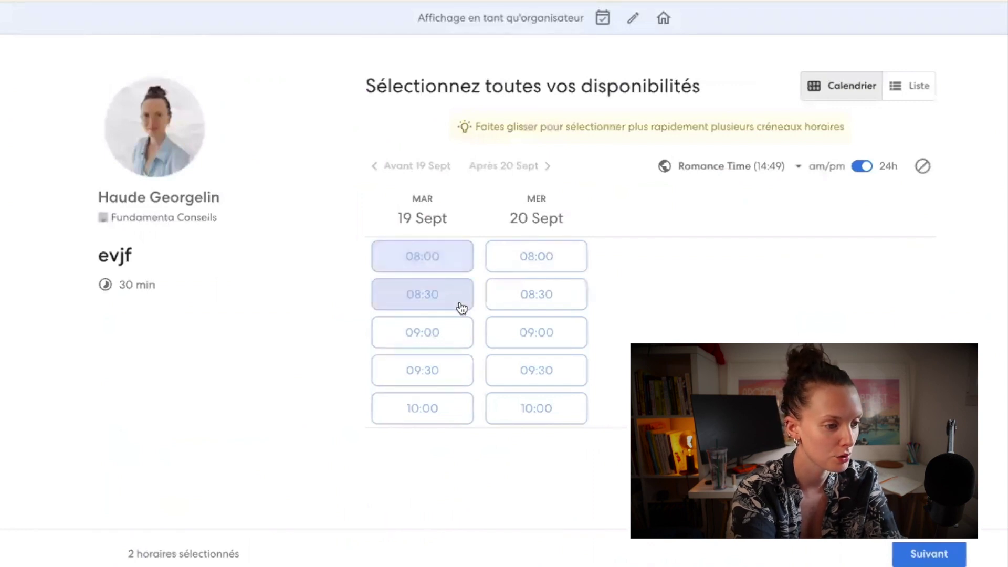
{"action": "left_click", "coordinate": [537, 339]}
{"action": "left_click", "coordinate": [547, 376]}
{"action": "left_click", "coordinate": [927, 552]}
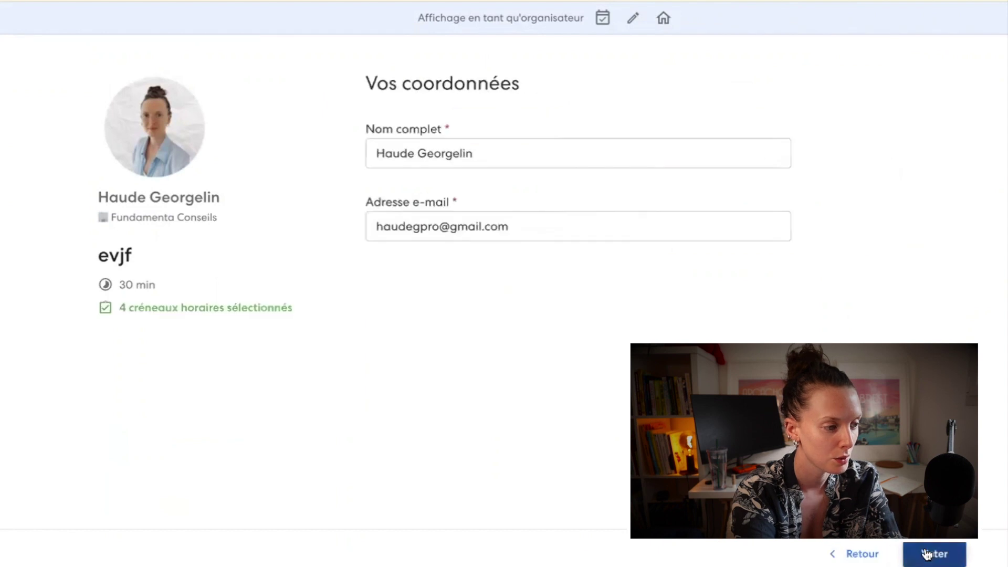
{"action": "left_click", "coordinate": [925, 545]}
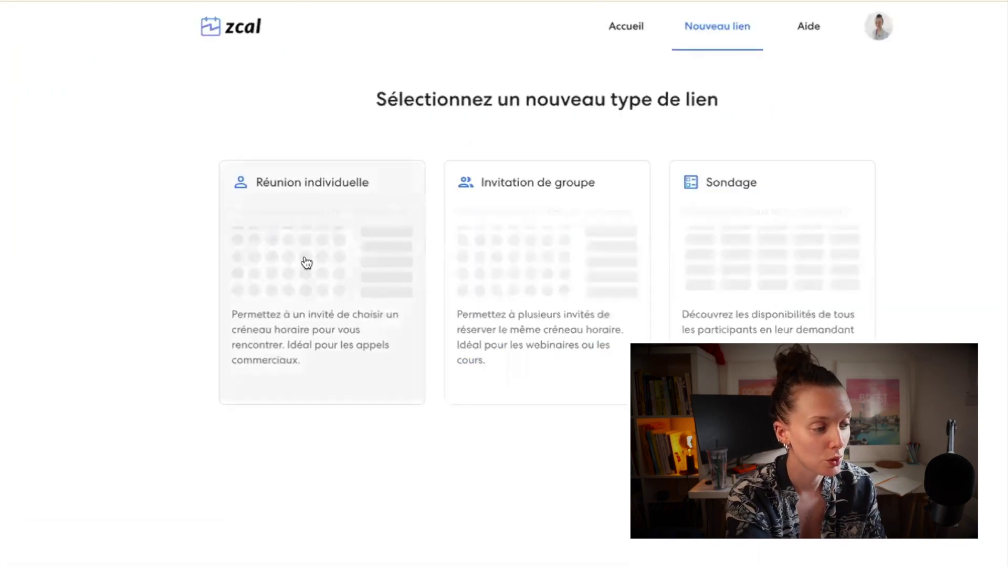
Start a new individual meeting invitation, give it the title "g", and continue to its availability settings.
{"action": "left_click", "coordinate": [304, 262]}
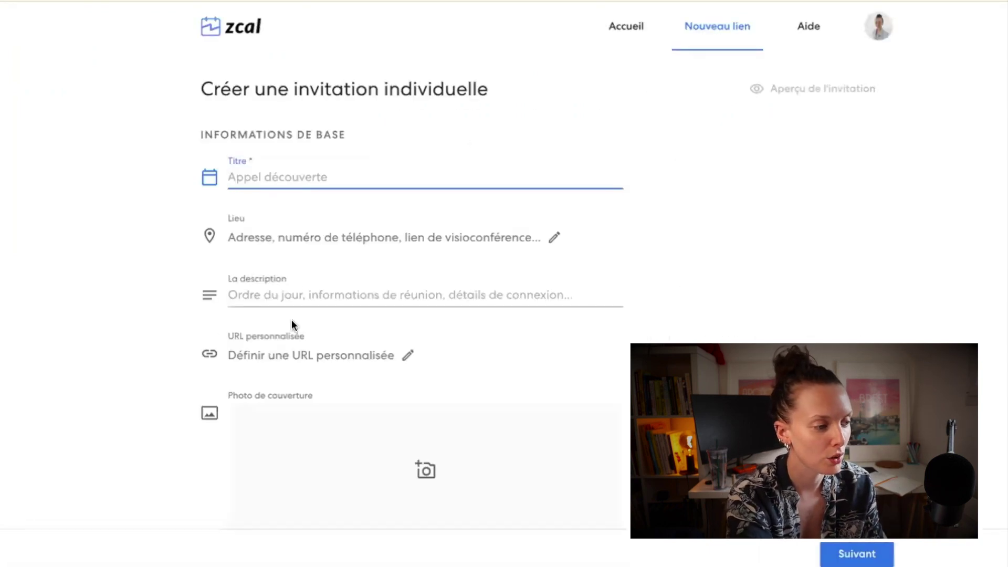
{"action": "scroll", "coordinate": [292, 323], "scroll_direction": "down", "scroll_amount": 3}
{"action": "scroll", "coordinate": [254, 314], "scroll_direction": "up", "scroll_amount": 4}
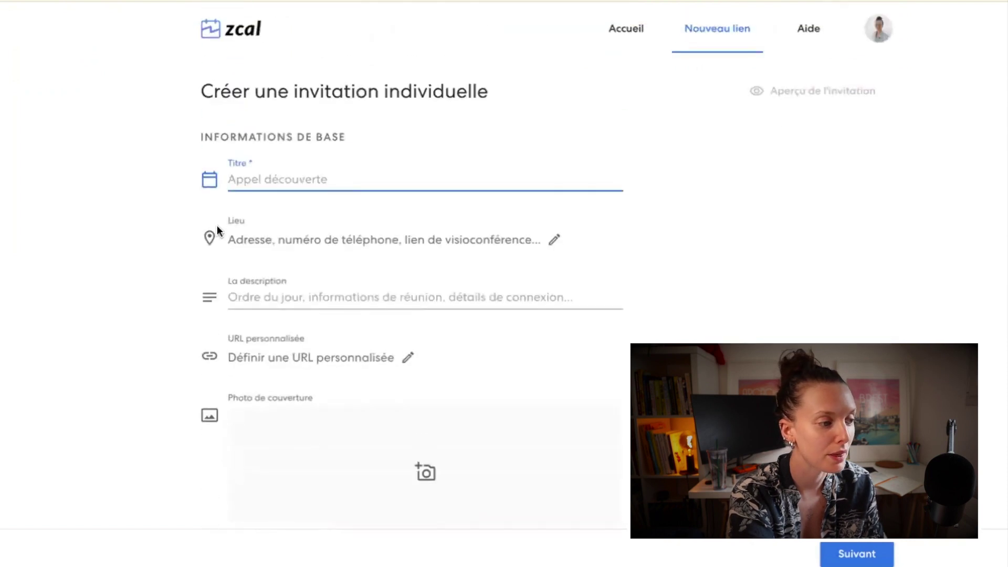
{"action": "scroll", "coordinate": [437, 126], "scroll_direction": "down", "scroll_amount": 4}
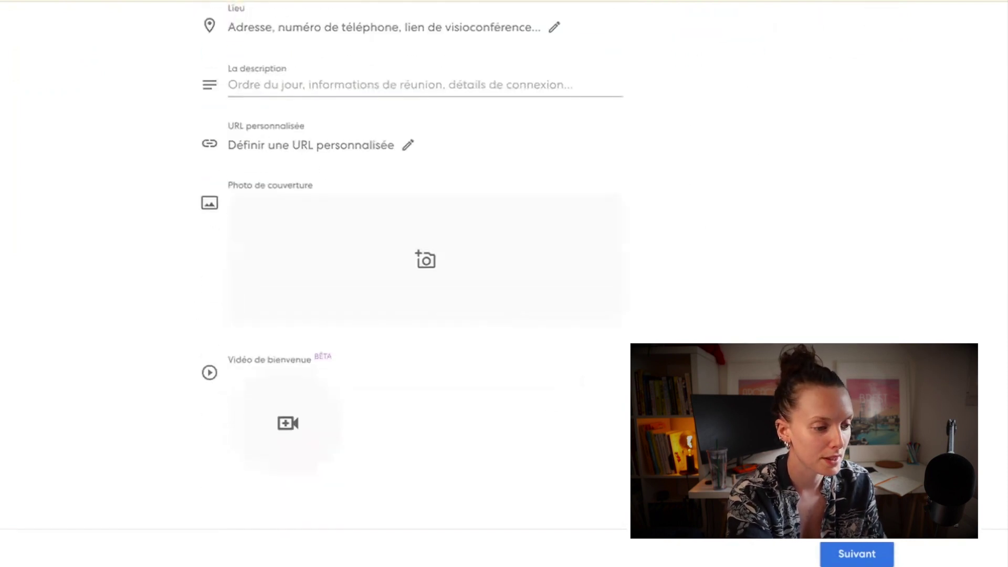
{"action": "left_click", "coordinate": [834, 550]}
{"action": "scroll", "coordinate": [414, 317], "scroll_direction": "up", "scroll_amount": 4}
{"action": "type", "text": "g"}
{"action": "scroll", "coordinate": [583, 359], "scroll_direction": "down", "scroll_amount": 4}
{"action": "left_click", "coordinate": [857, 554]}
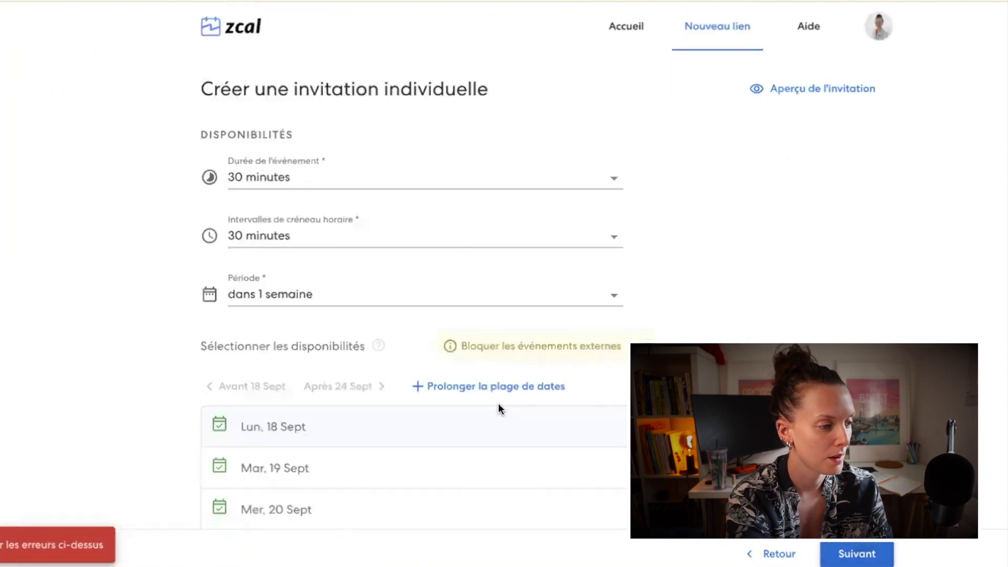
Check the slot interval explanation and keep the invitation's period at "dans 1 semaine".
{"action": "mouse_move", "coordinate": [610, 241]}
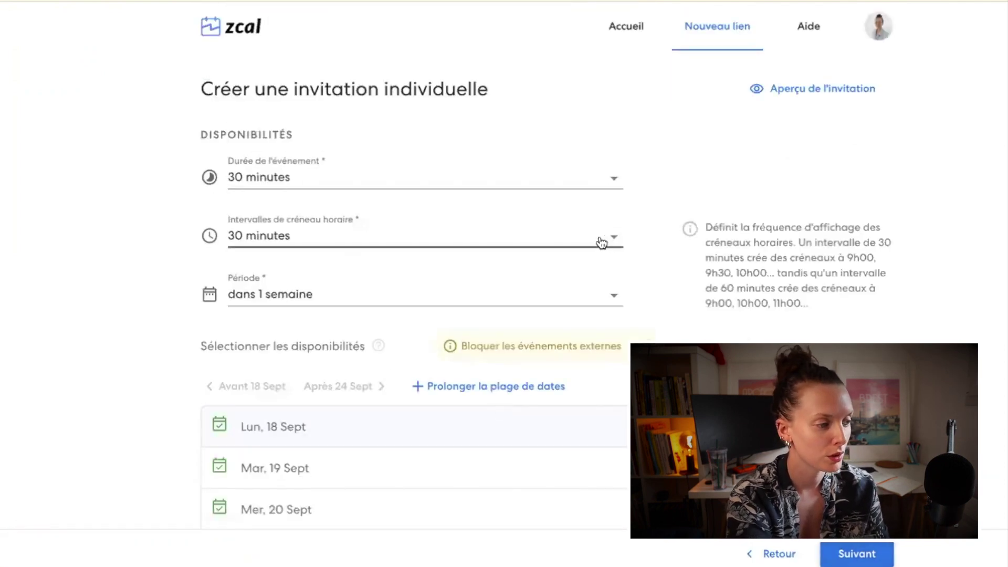
{"action": "left_click", "coordinate": [614, 296]}
{"action": "left_click", "coordinate": [567, 346]}
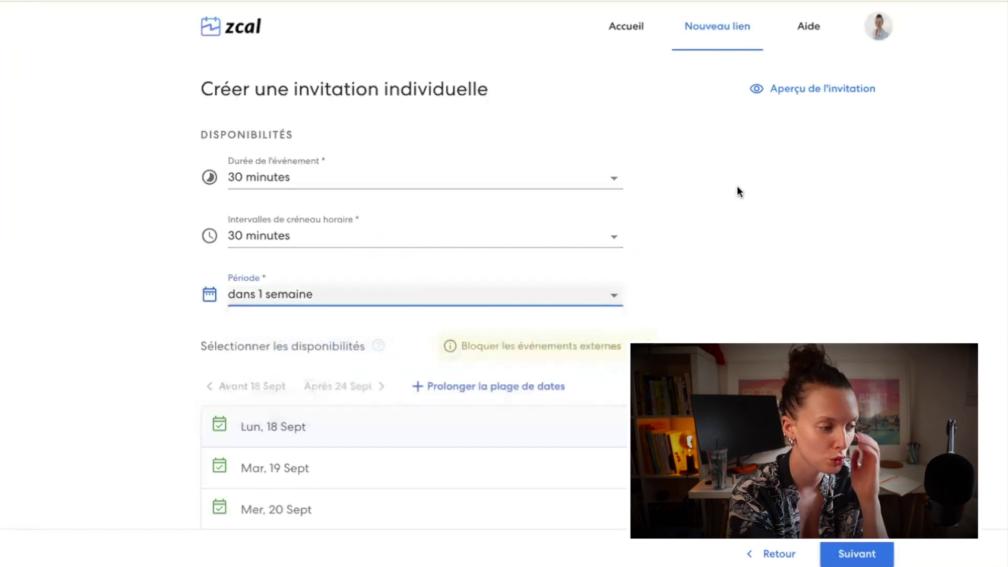
Try ending the 22 Sept availability at 14:00 for that date only, and close the availability dialog.
{"action": "scroll", "coordinate": [681, 261], "scroll_direction": "down", "scroll_amount": 1}
{"action": "scroll", "coordinate": [681, 261], "scroll_direction": "down", "scroll_amount": 3}
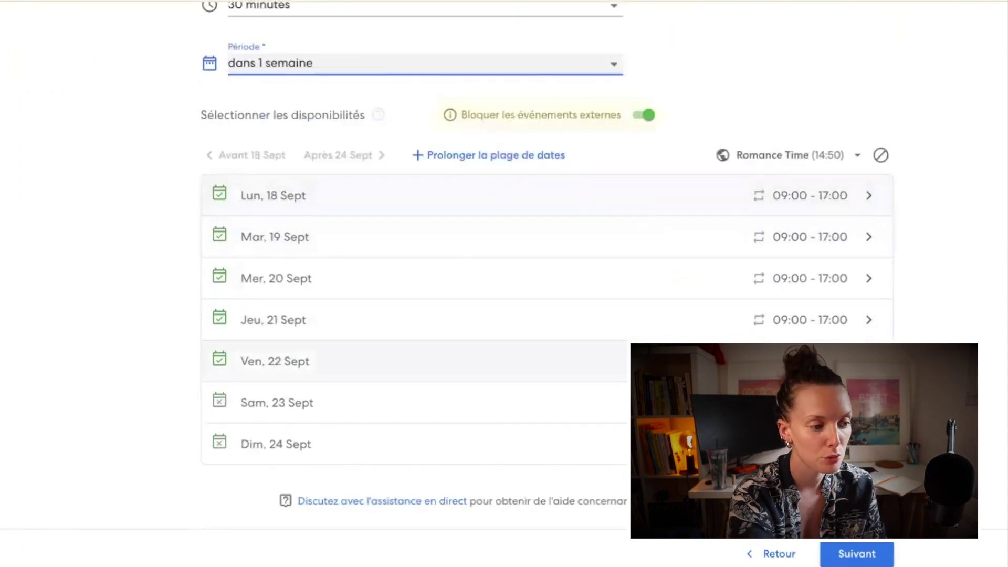
{"action": "left_click", "coordinate": [735, 361]}
{"action": "left_click", "coordinate": [569, 247]}
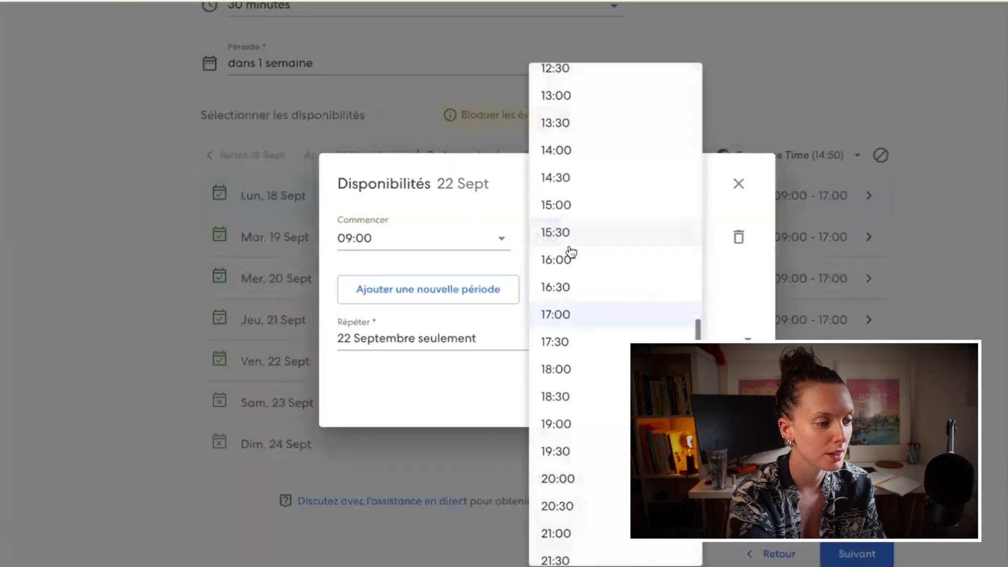
{"action": "left_click", "coordinate": [597, 156]}
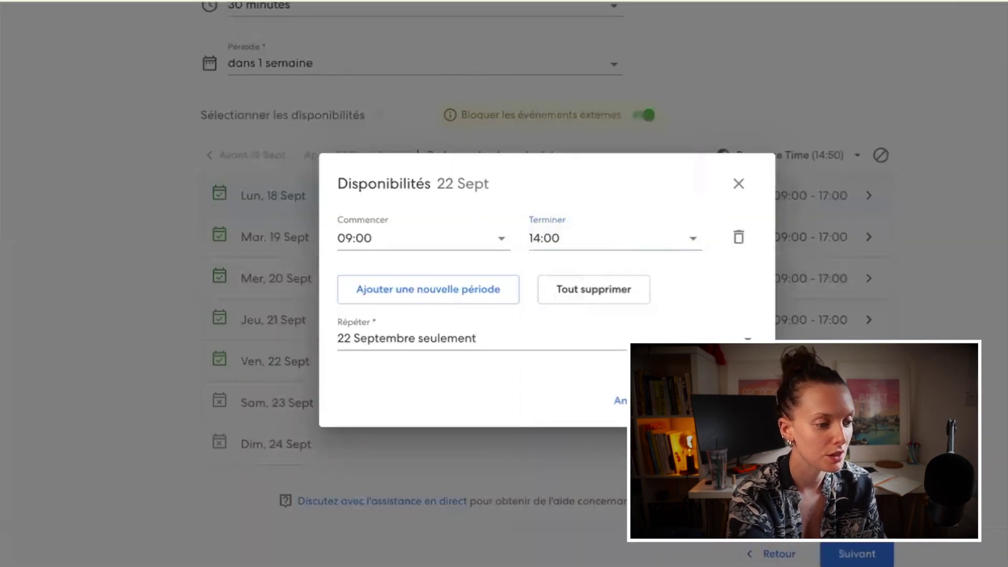
{"action": "left_click", "coordinate": [821, 299]}
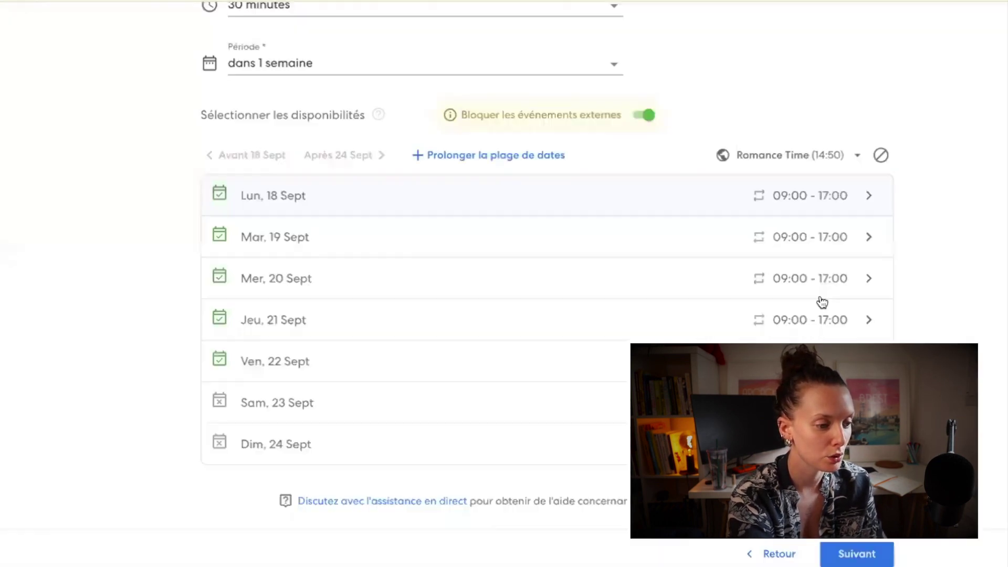
Continue to the invitation's options, check the question types offered for the custom form, and close the form without adding a question.
{"action": "left_click", "coordinate": [861, 555]}
{"action": "scroll", "coordinate": [528, 74], "scroll_direction": "down", "scroll_amount": 3}
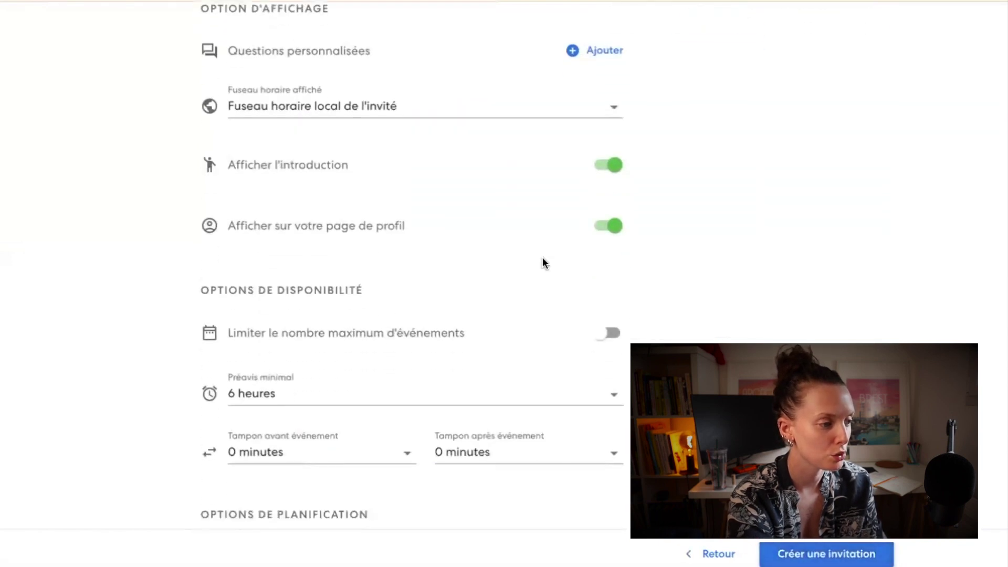
{"action": "left_click", "coordinate": [603, 53]}
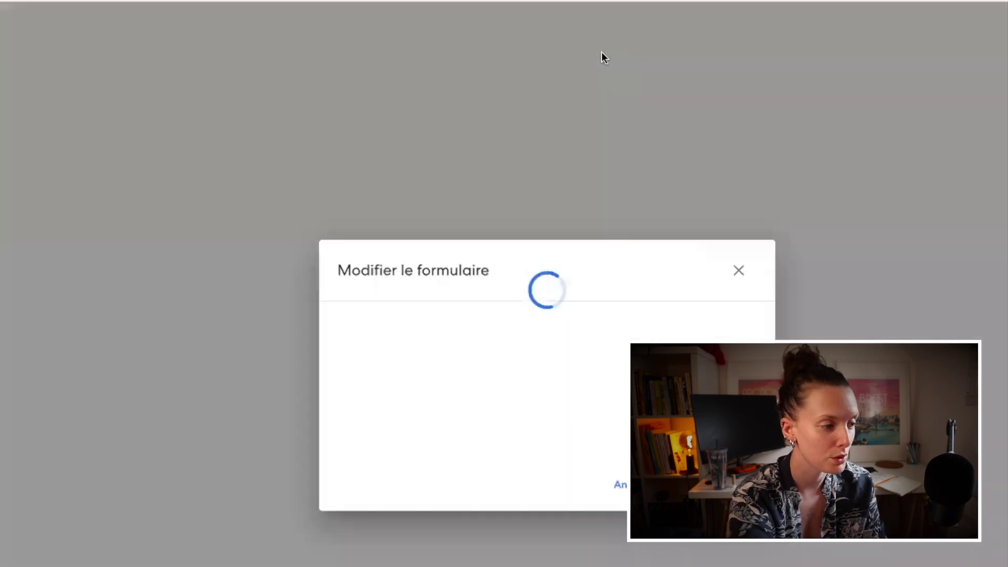
{"action": "left_click", "coordinate": [443, 379]}
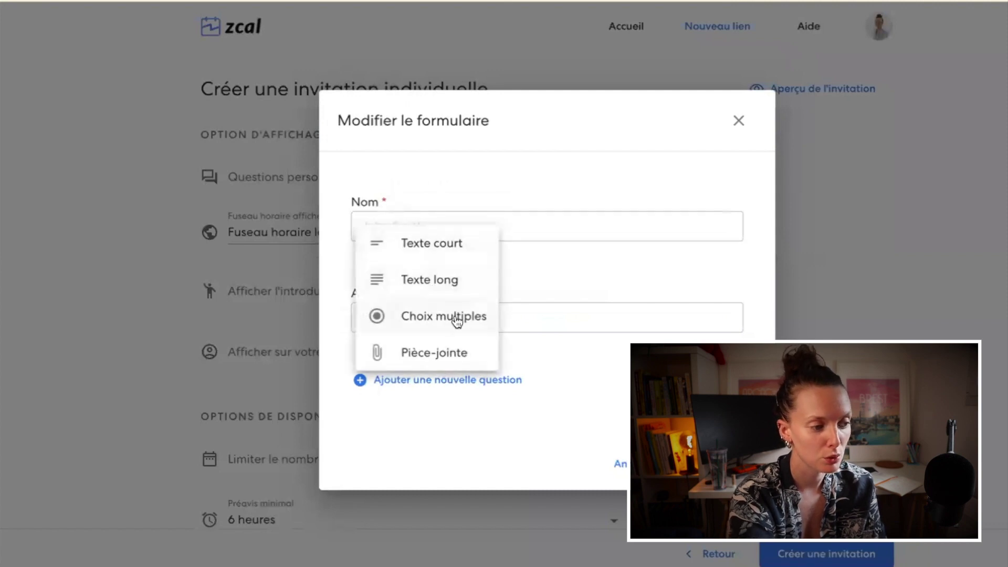
{"action": "left_click", "coordinate": [738, 123]}
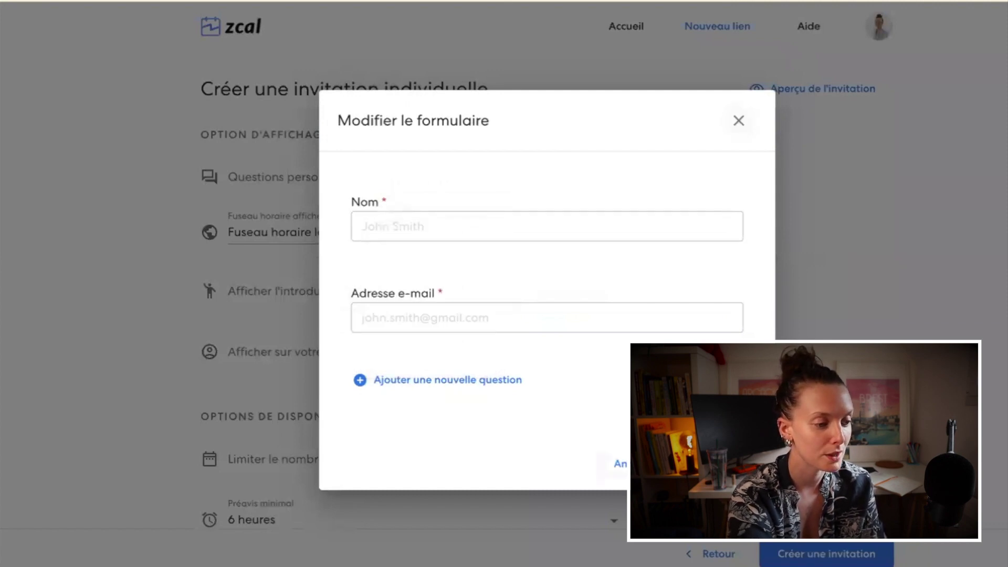
{"action": "key", "text": "Escape"}
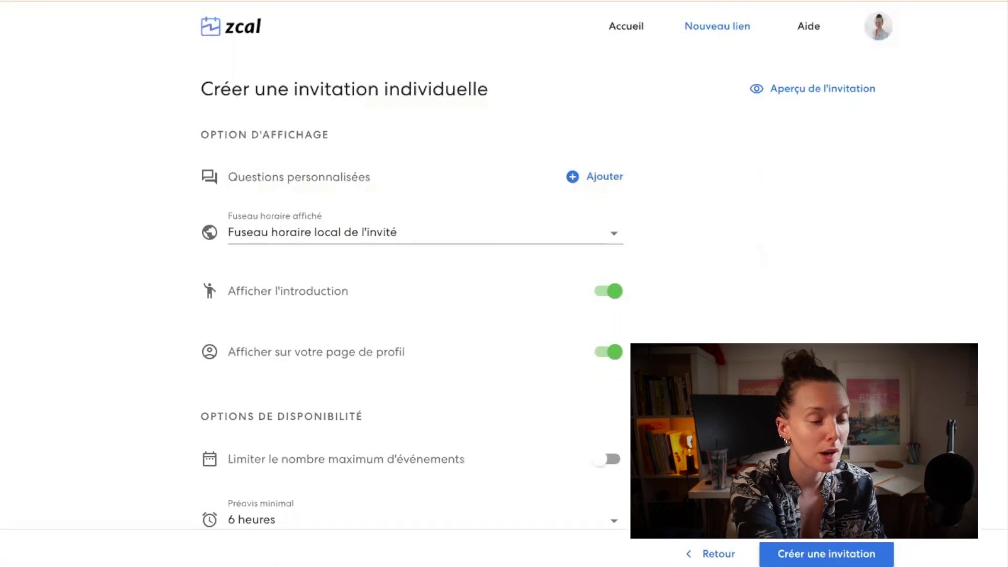
Set the minimum notice to 3 hours and the buffer before the event to 5 minutes.
{"action": "scroll", "coordinate": [432, 378], "scroll_direction": "down", "scroll_amount": 6}
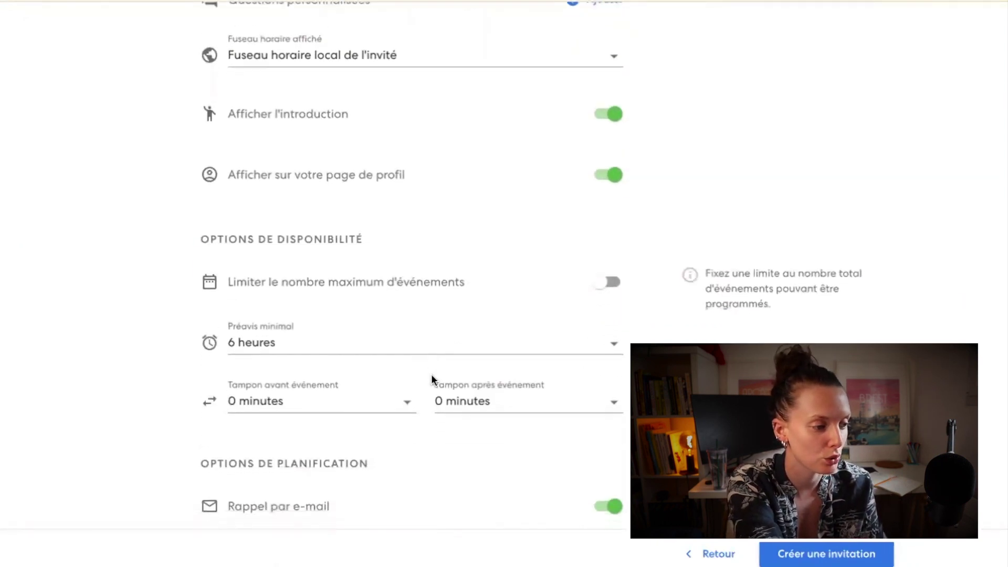
{"action": "left_click", "coordinate": [329, 196]}
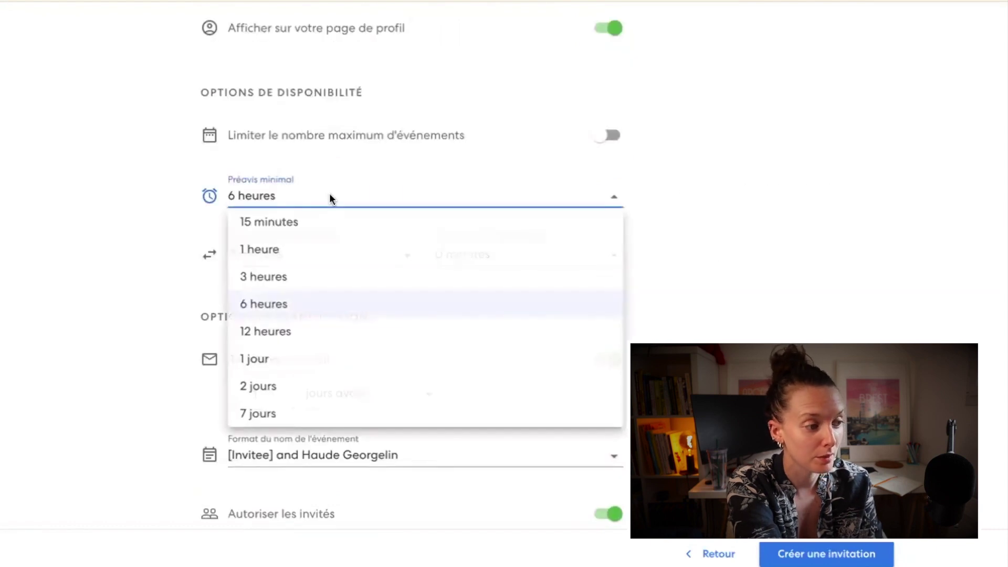
{"action": "left_click", "coordinate": [276, 276]}
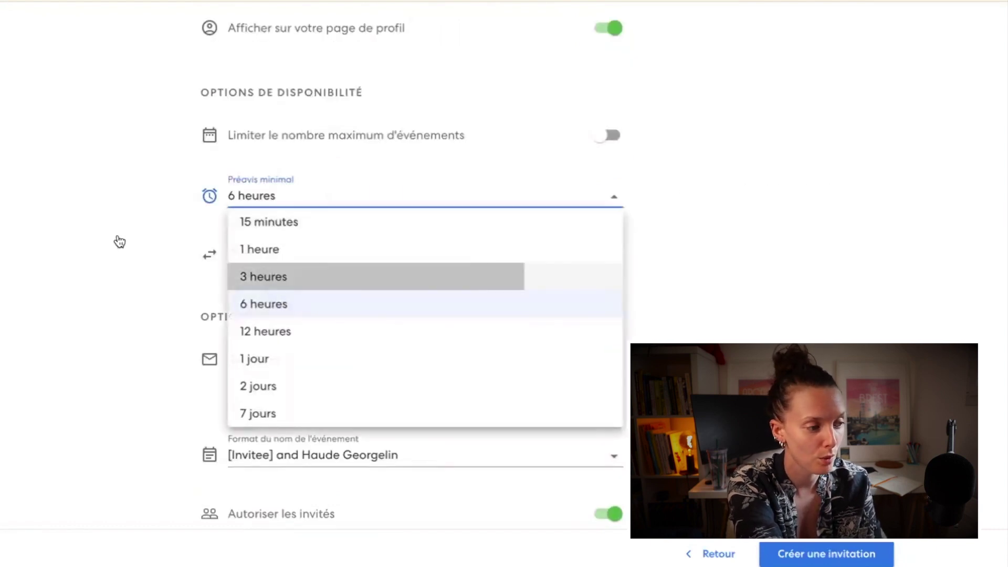
{"action": "left_click", "coordinate": [391, 254]}
{"action": "left_click", "coordinate": [346, 318]}
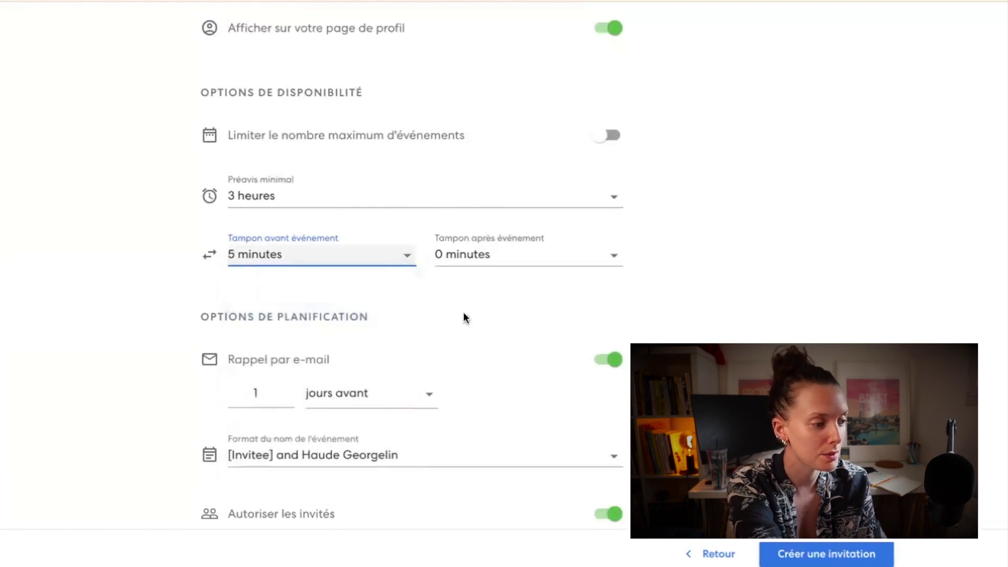
Turn on accepting payments for the invitation and enter an amount of 1 USD.
{"action": "scroll", "coordinate": [419, 360], "scroll_direction": "down", "scroll_amount": 4}
{"action": "left_click", "coordinate": [603, 479]}
{"action": "scroll", "coordinate": [602, 472], "scroll_direction": "down", "scroll_amount": 2}
{"action": "left_click", "coordinate": [269, 426]}
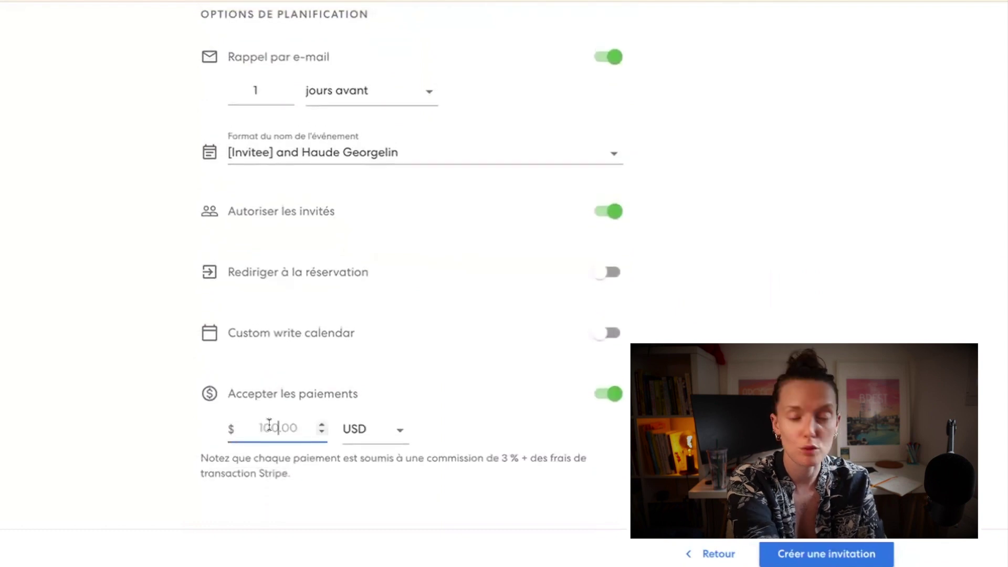
{"action": "type", "text": "1"}
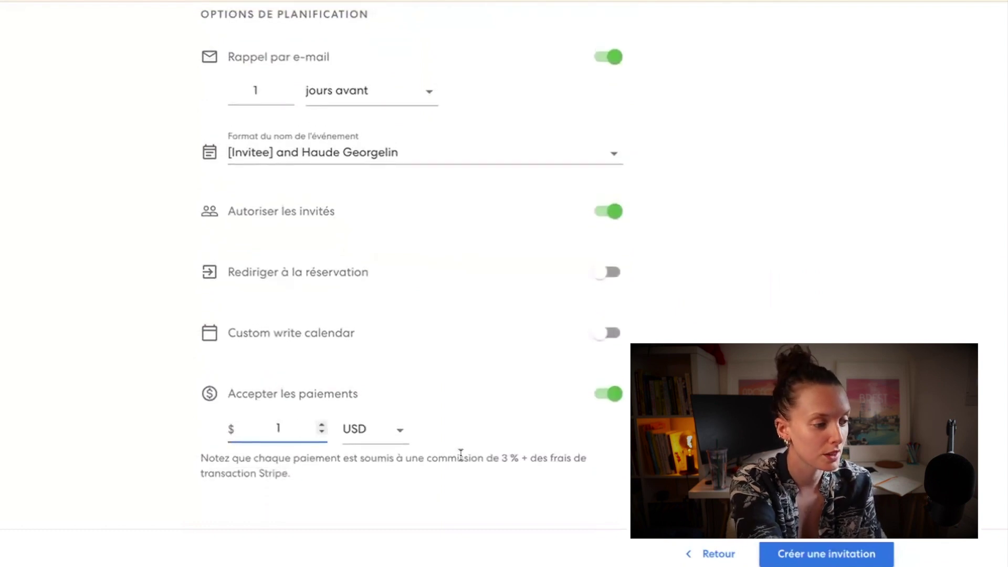